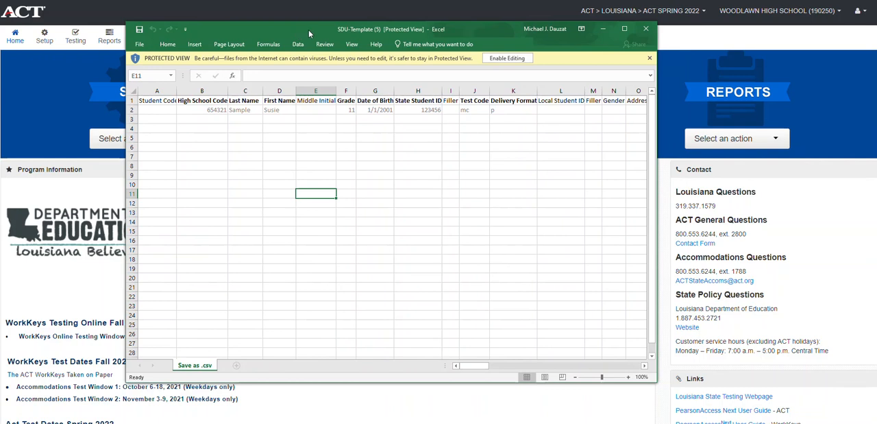
Enable editing in the protected SDU template and enter high school code 190250 in row 3
click(507, 59)
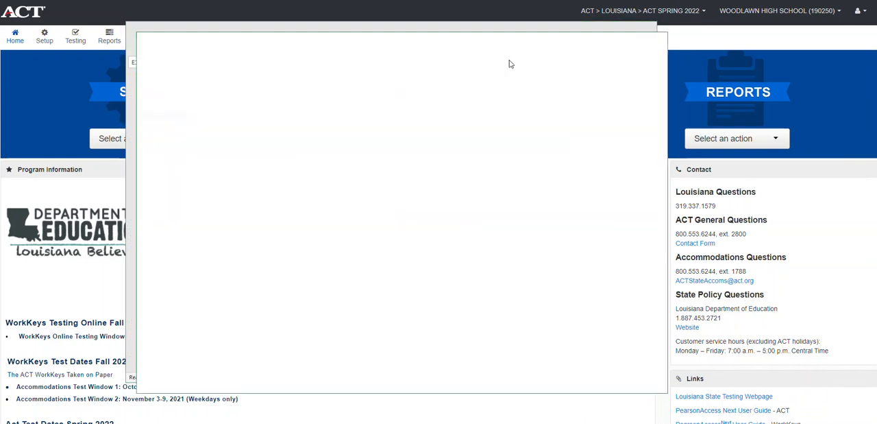
click(636, 39)
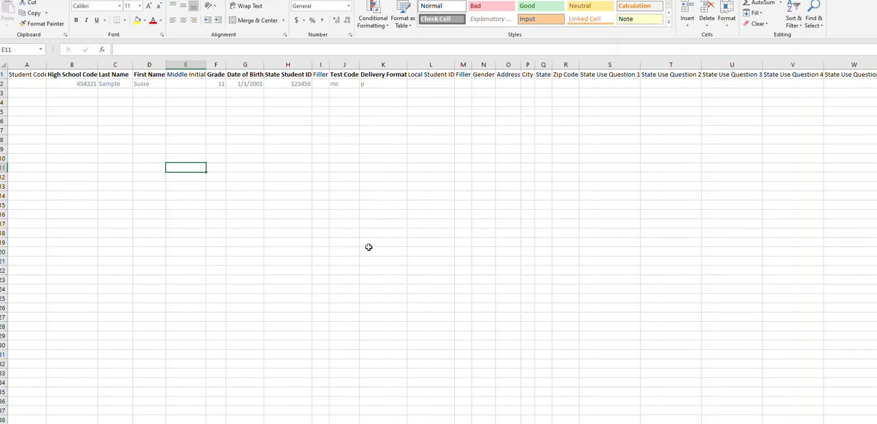
click(83, 94)
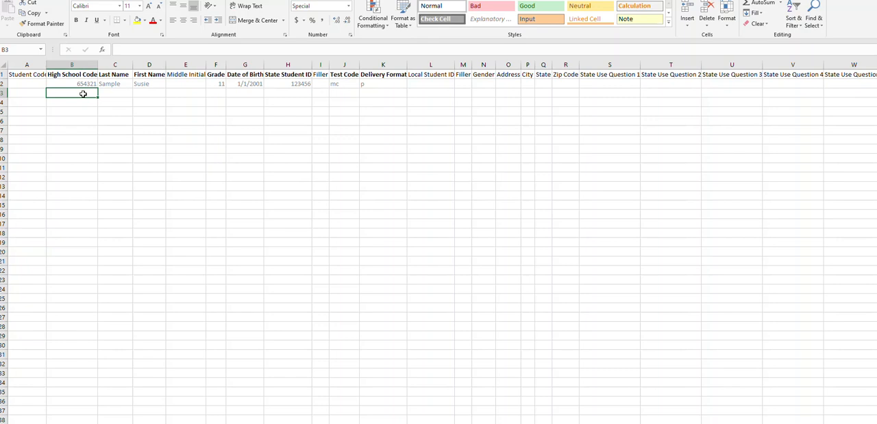
text(190250)
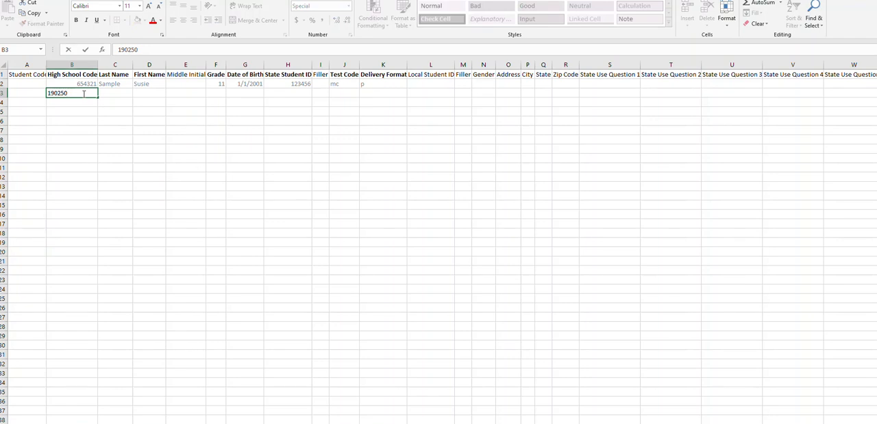
key(Tab)
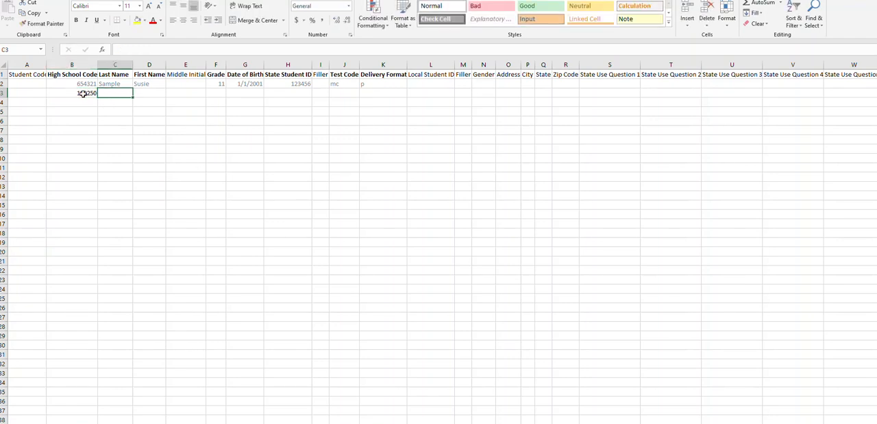
Enter the first student's last name, first name and grade 12 in row 3, leaving the middle initial blank
key(Tab)
key(Tab)
key(Tab)
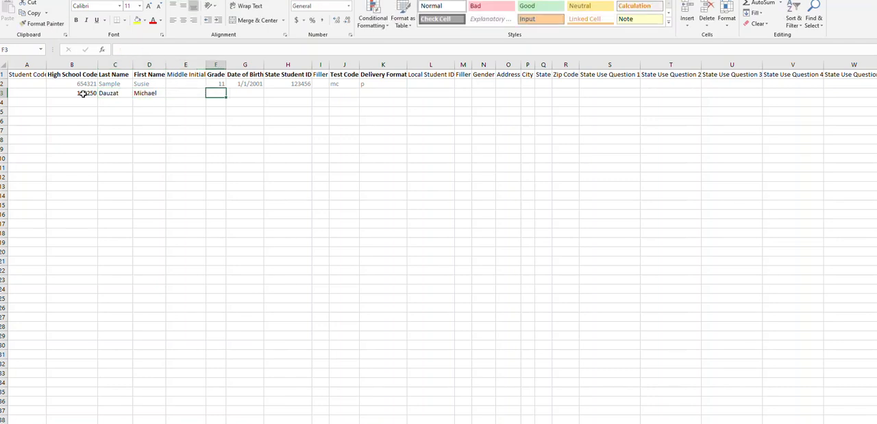
text(12)
key(Tab)
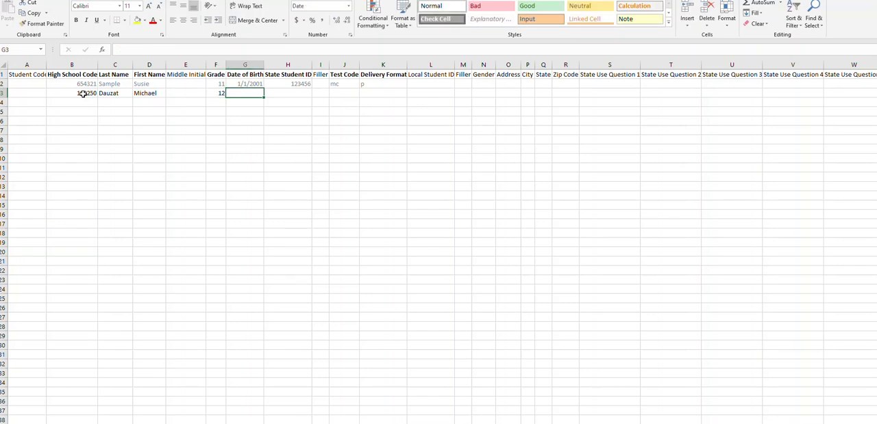
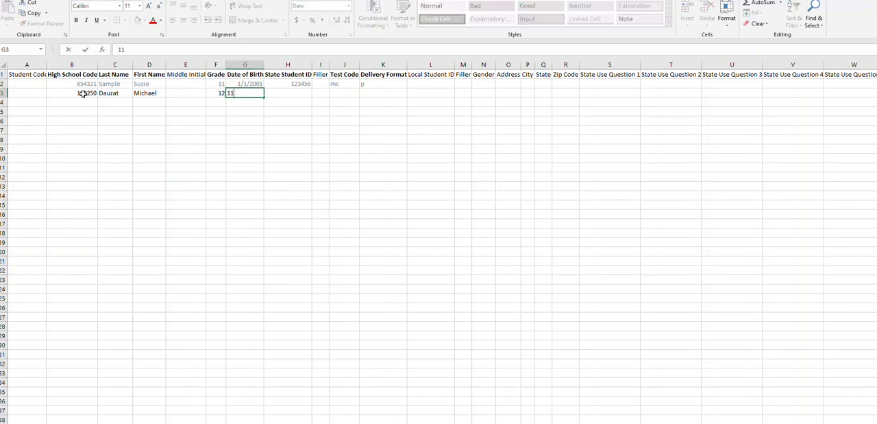
Enter the first student's date of birth in row 3
click(262, 138)
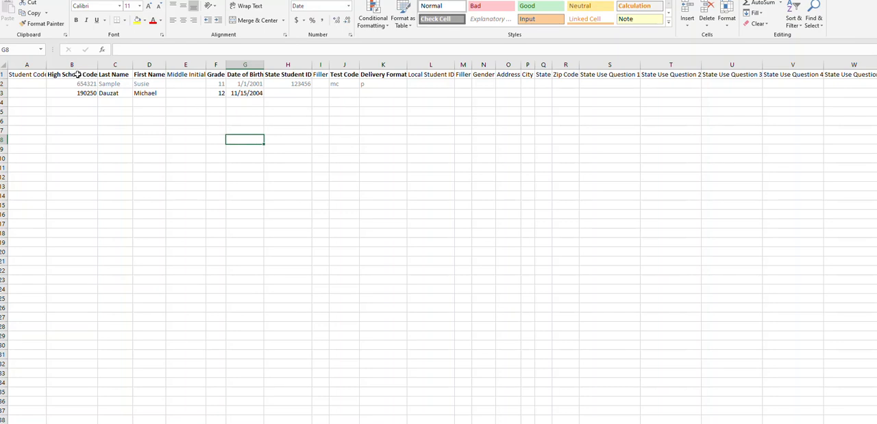
View the entry rules for the High School Code, Last Name and First Name columns
click(72, 76)
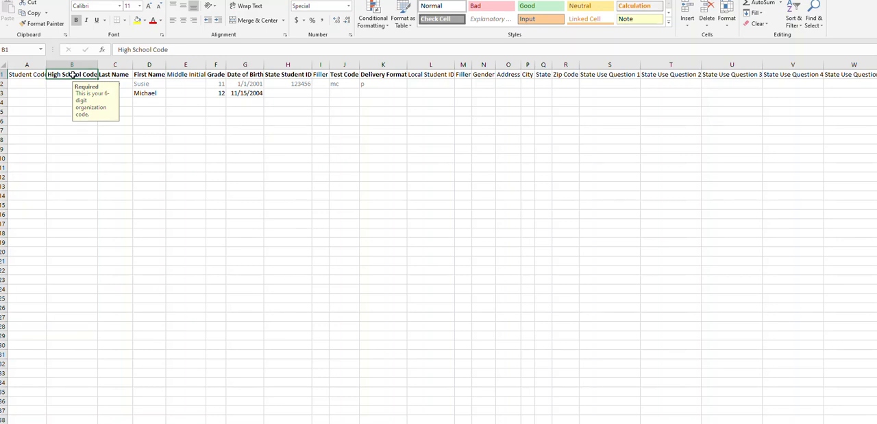
click(113, 76)
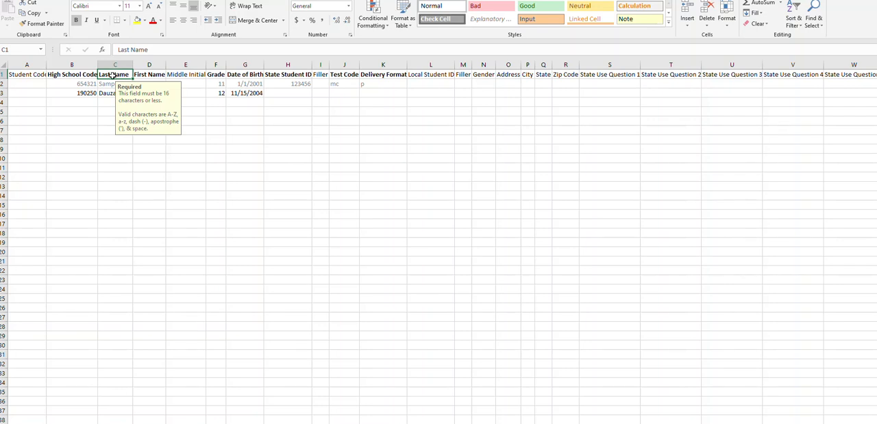
click(153, 75)
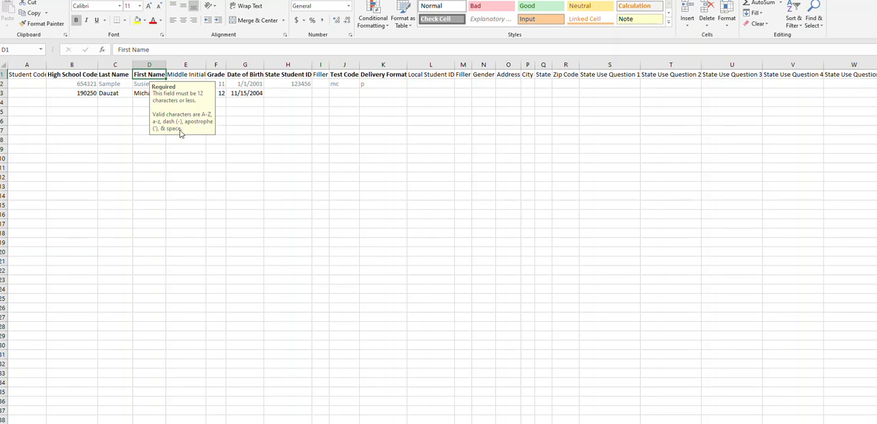
click(242, 164)
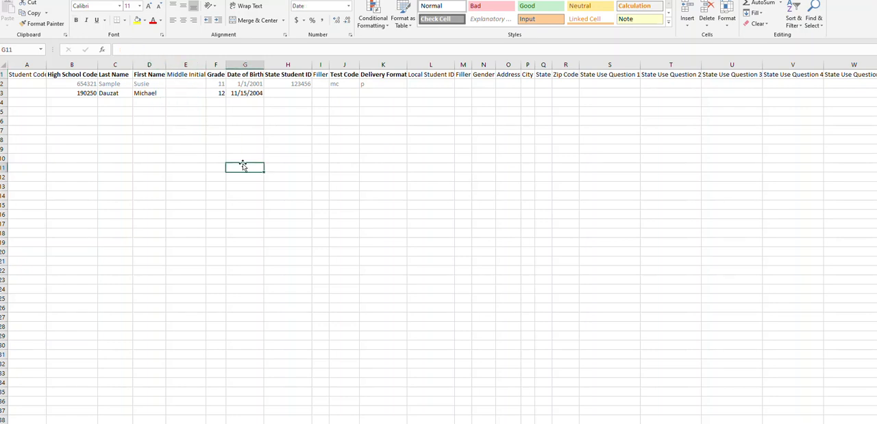
Enter the first student's middle initial in row 3 and view the Date of Birth column's format rules
click(183, 94)
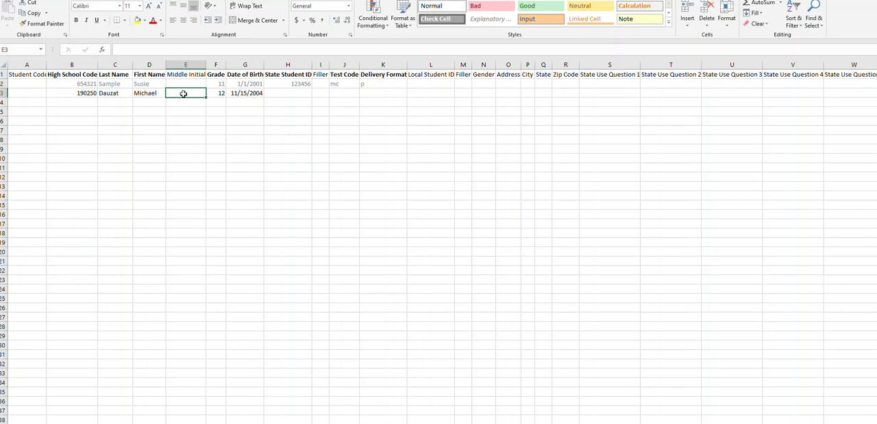
text(j)
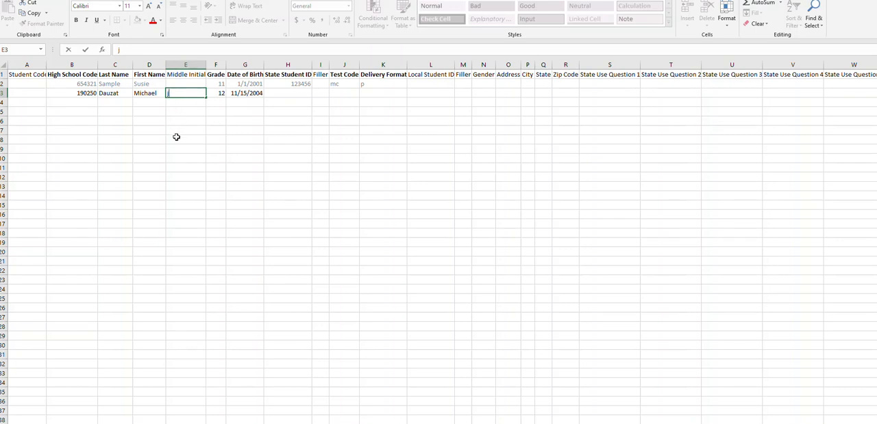
click(246, 75)
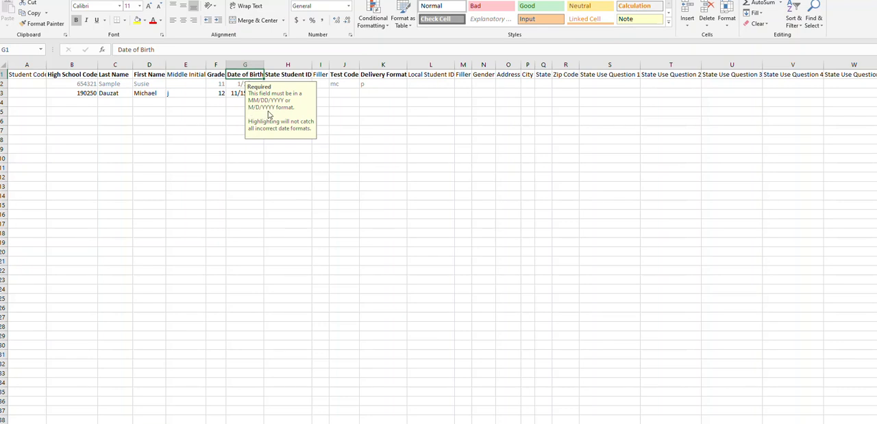
click(361, 146)
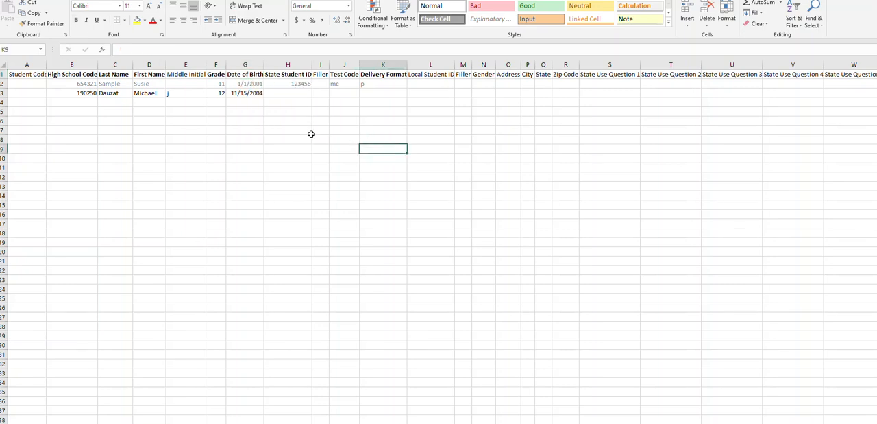
Try a zero-padded sample date in the Date of Birth cell of row 4 and clear it again
click(248, 105)
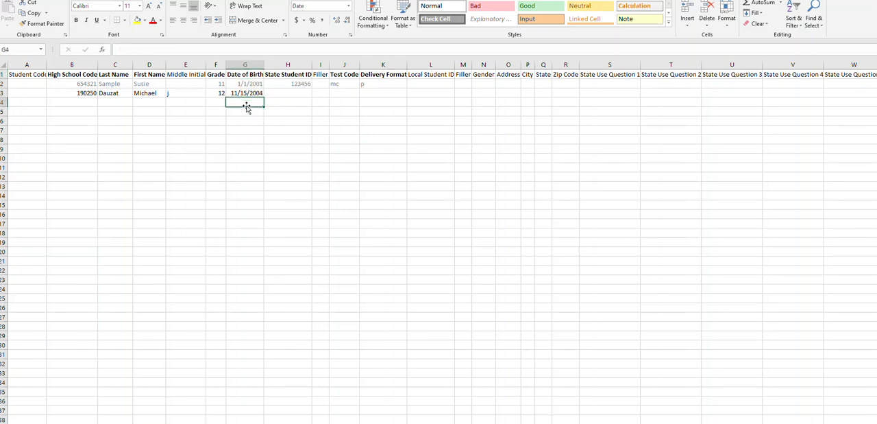
text(07/)
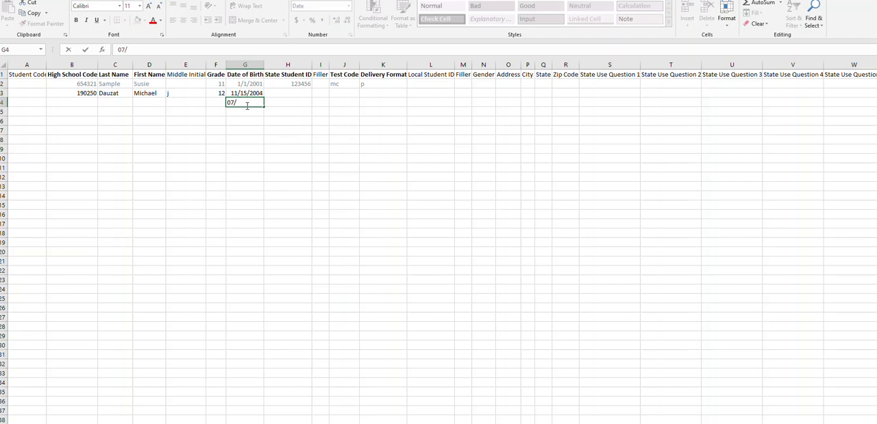
text(03/2005)
click(251, 137)
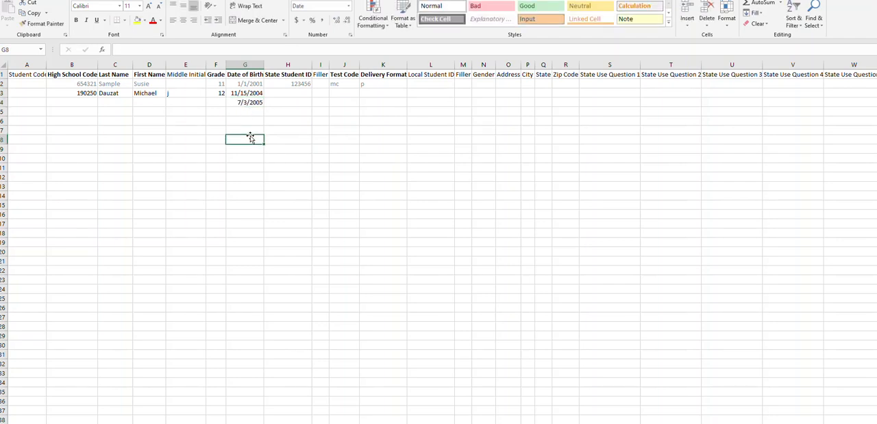
click(238, 103)
key(Delete)
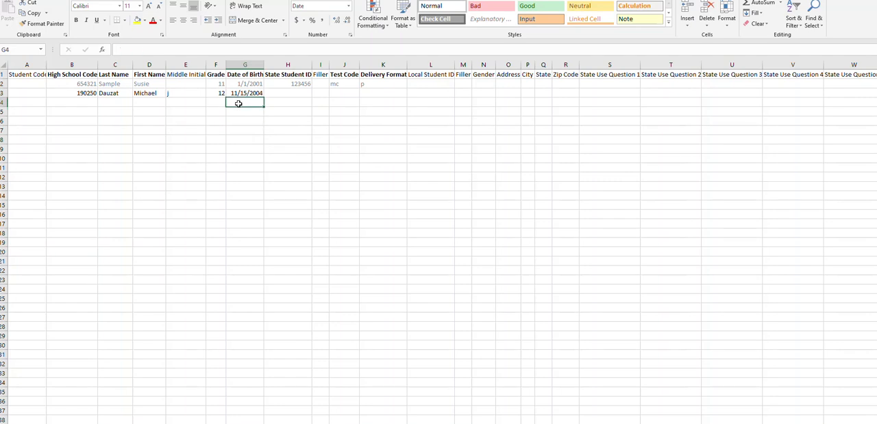
Enter the first student's state student ID in row 3
click(294, 94)
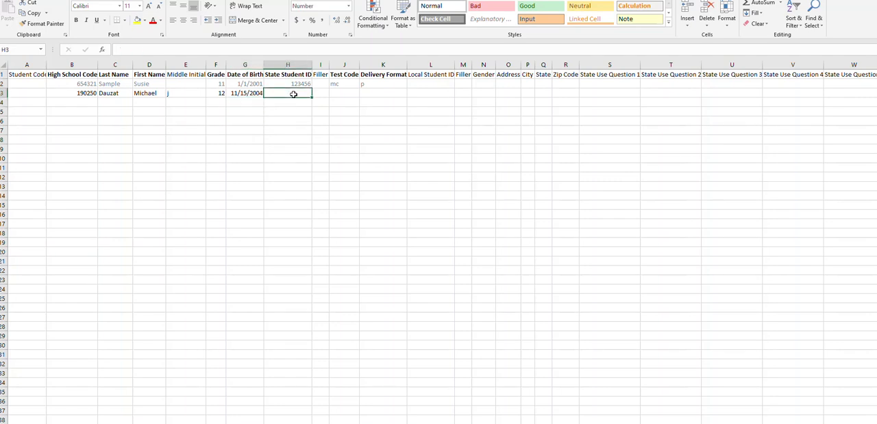
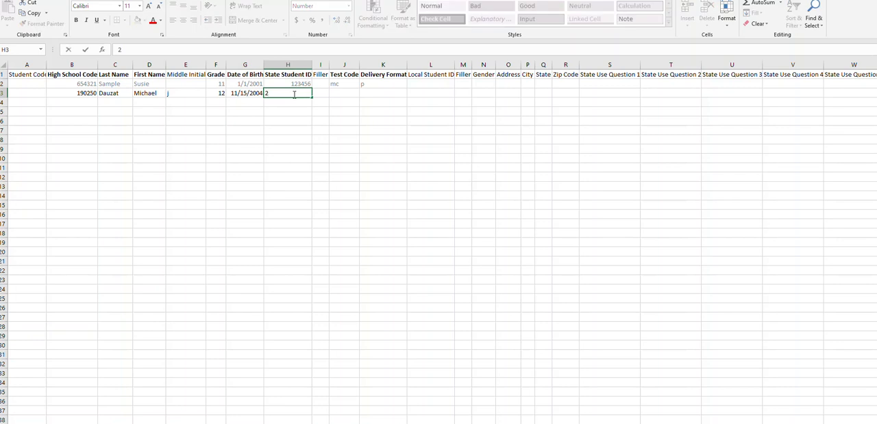
click(346, 130)
Set the first student's test code to mc and the delivery format to o in row 3
click(343, 92)
text(mc)
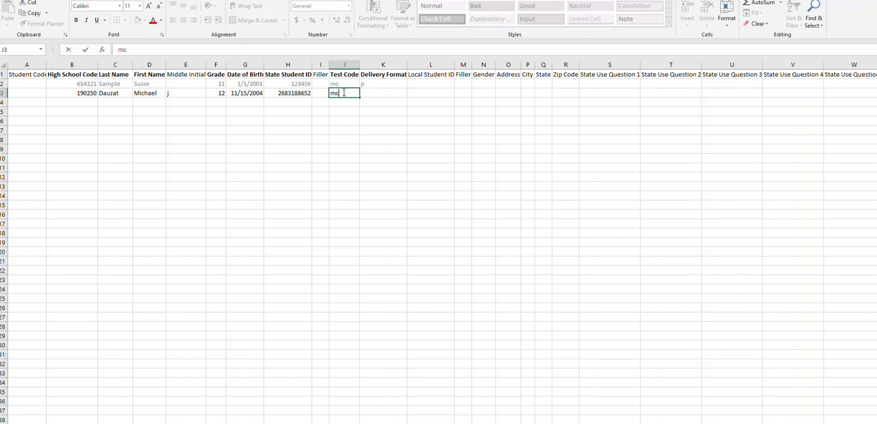
click(368, 96)
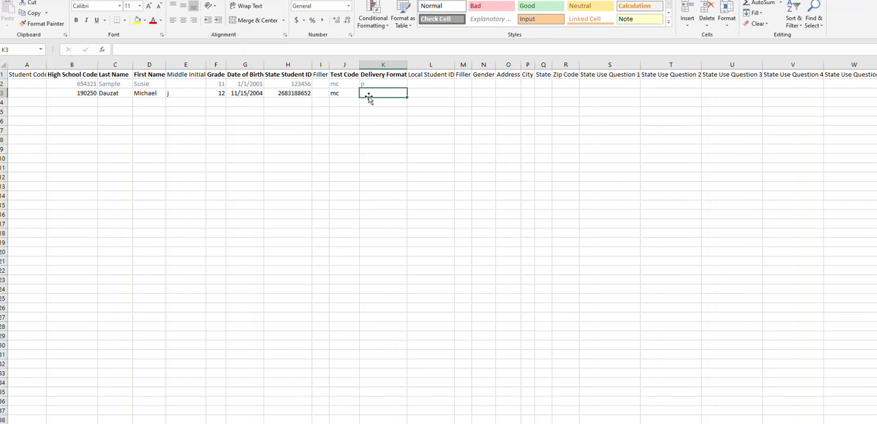
text(o)
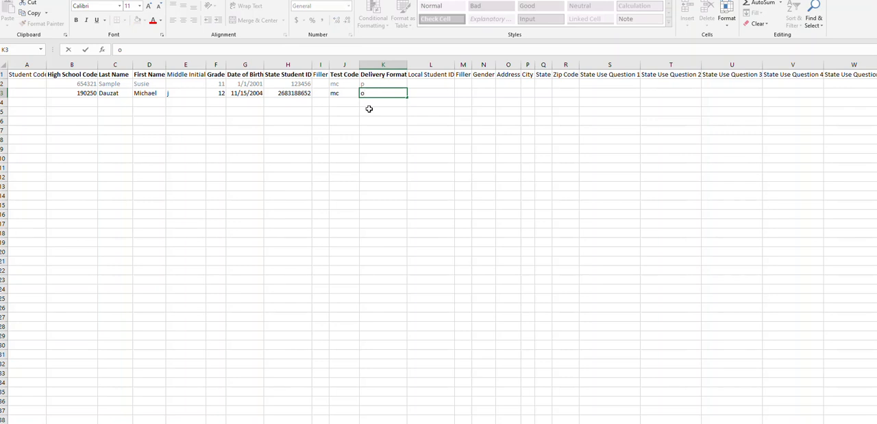
Start a second student record in row 4 with high school code 190250
click(91, 103)
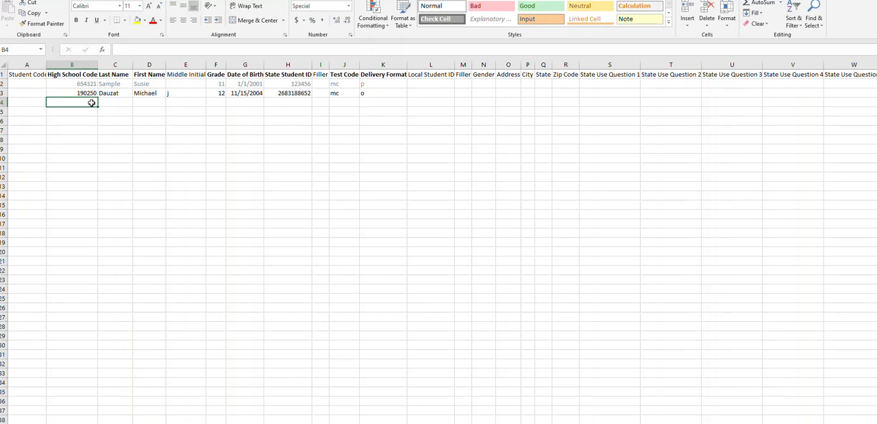
text(190250)
key(Tab)
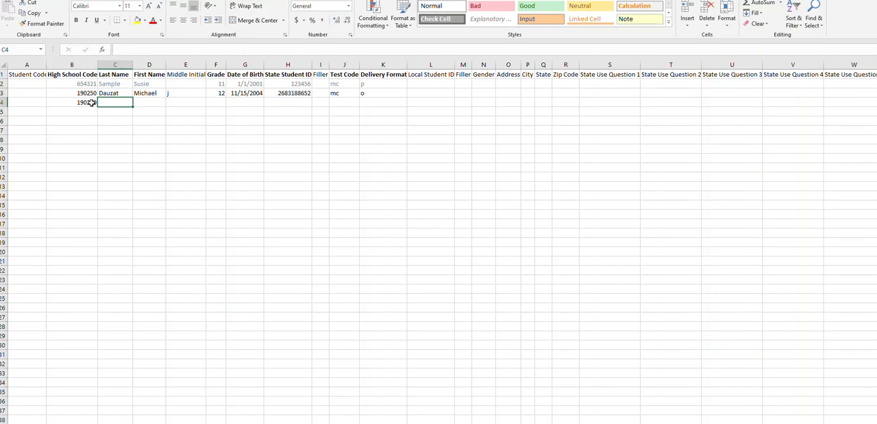
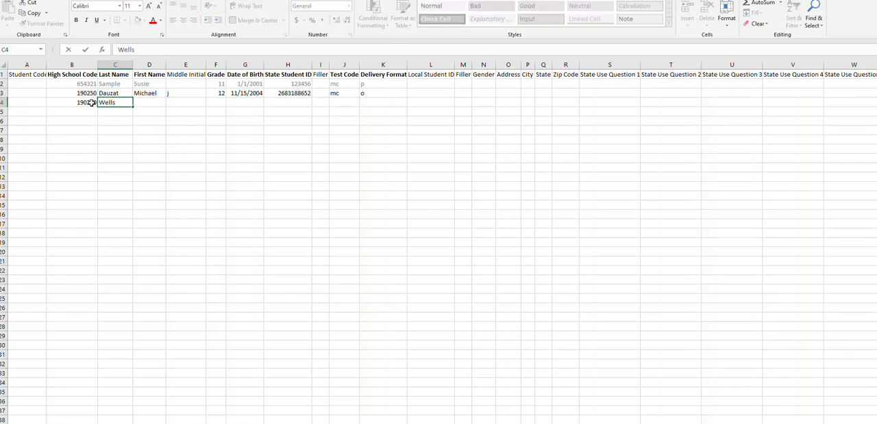
Enter the second student's last name, first name and grade 12 in row 4, leaving the middle initial blank
key(Tab)
key(Tab)
key(Tab)
text(12)
key(Tab)
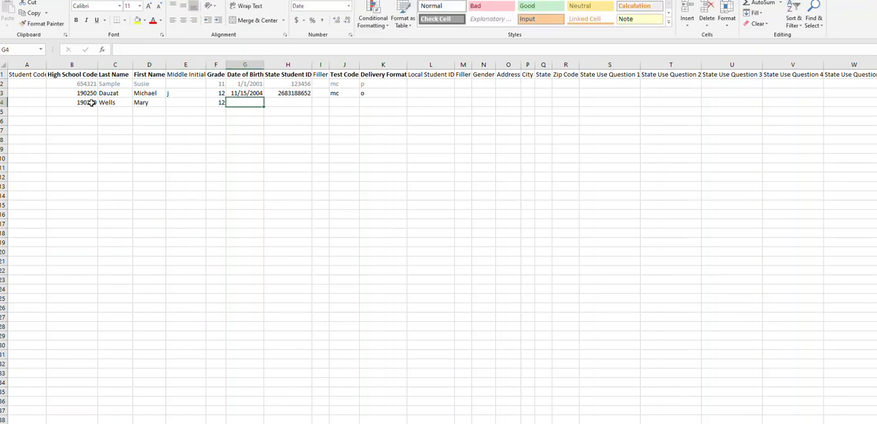
Enter the second student's date of birth in row 4
key(Tab)
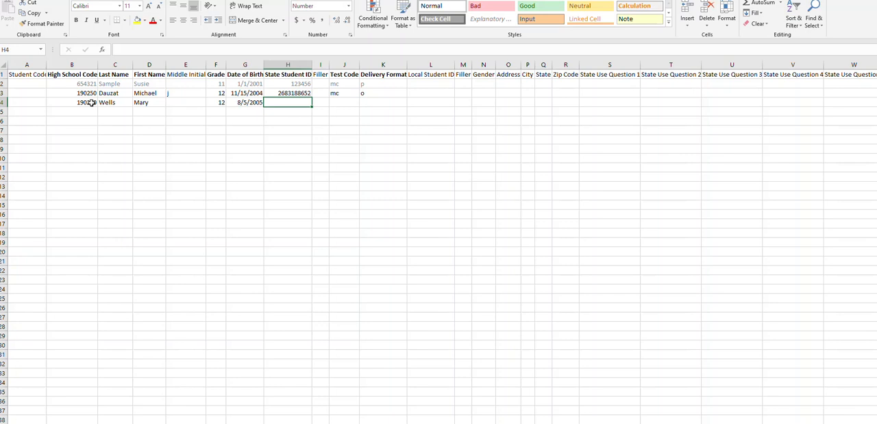
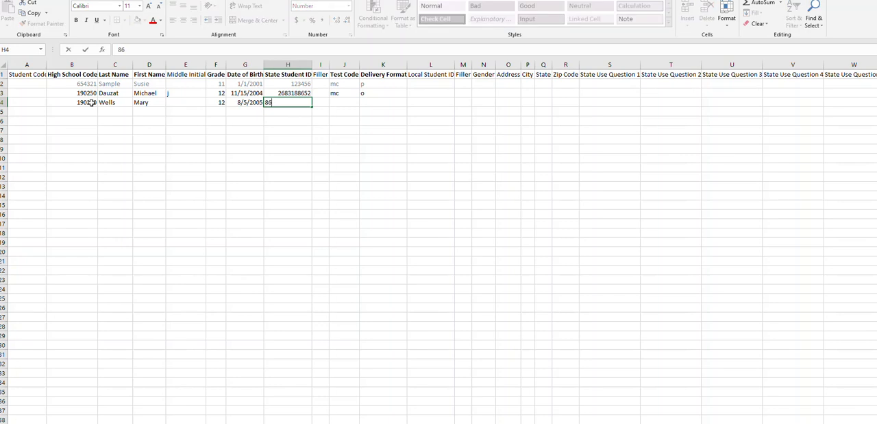
Enter the second student's state student ID in row 4
key(Tab)
key(Tab)
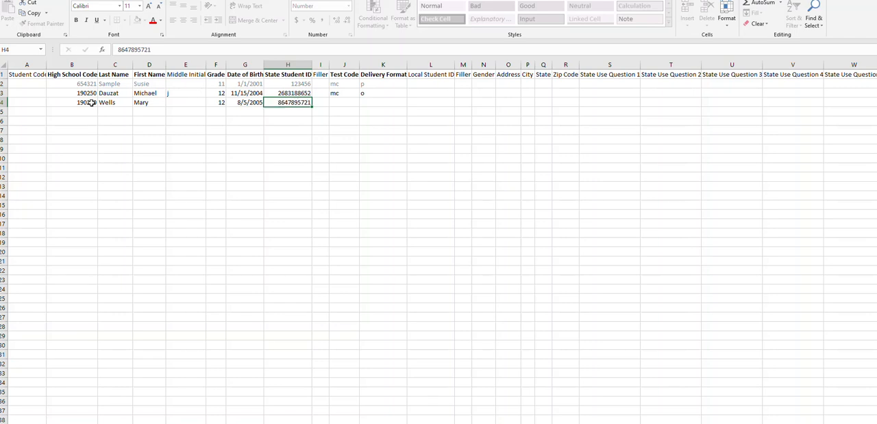
Set the second student's test code to mc and the delivery format to p in row 4
text(mc)
key(Tab)
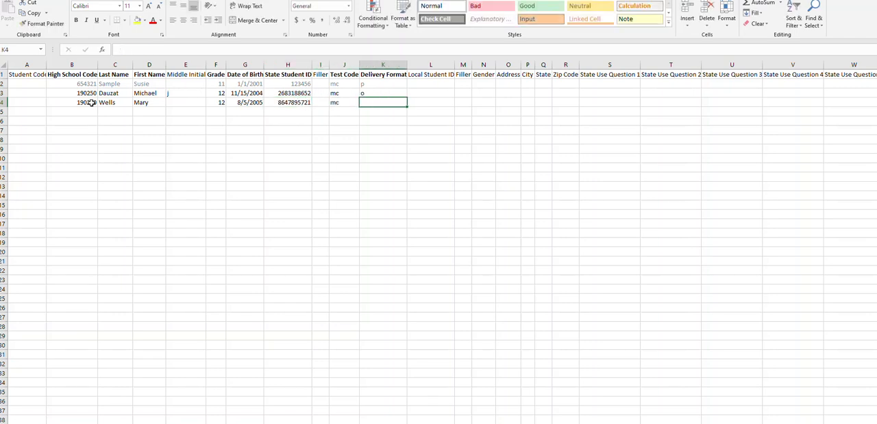
text(p)
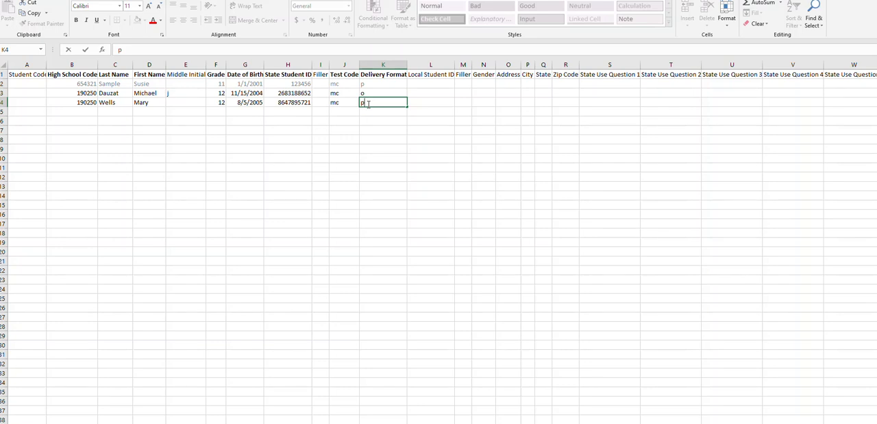
Delete the sample student row directly below the header row, after committing the last delivery format entry
click(404, 147)
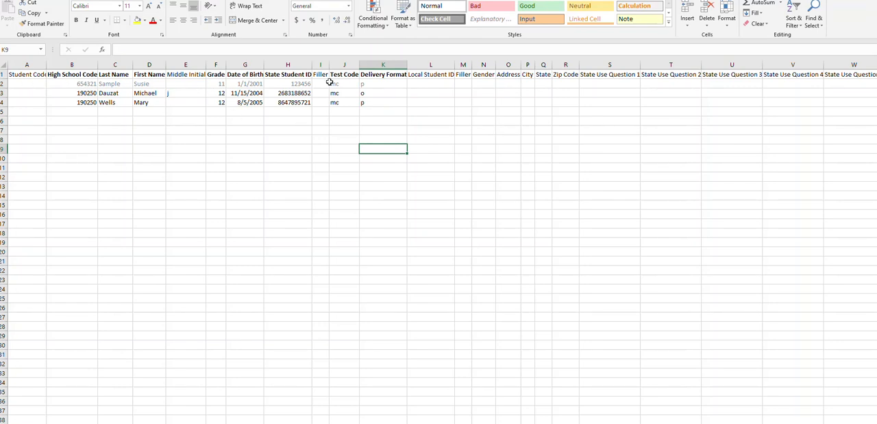
click(2, 83)
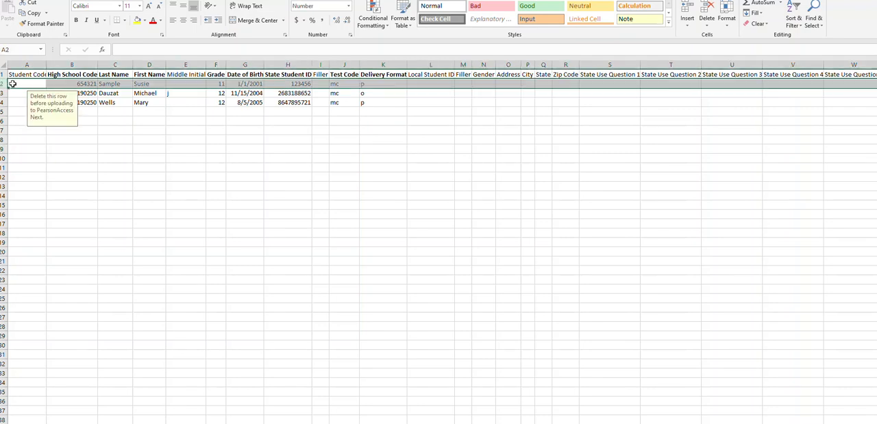
right_click(3, 83)
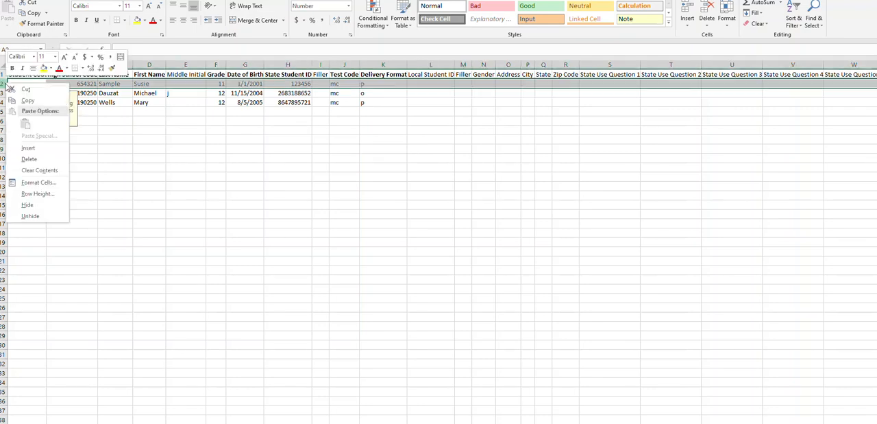
click(39, 159)
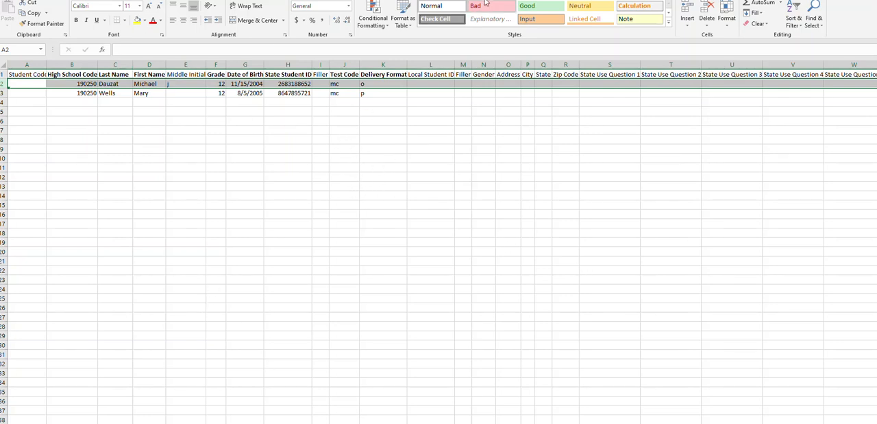
drag(876, 131, 876, 136)
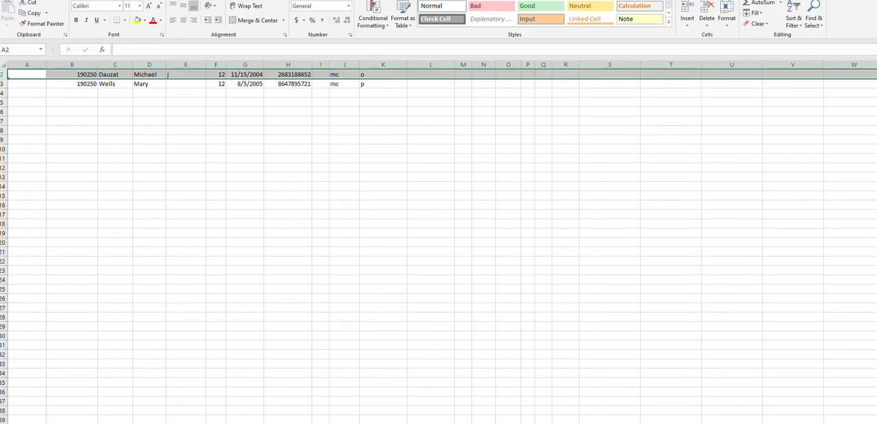
scroll(369, 219, up, 1)
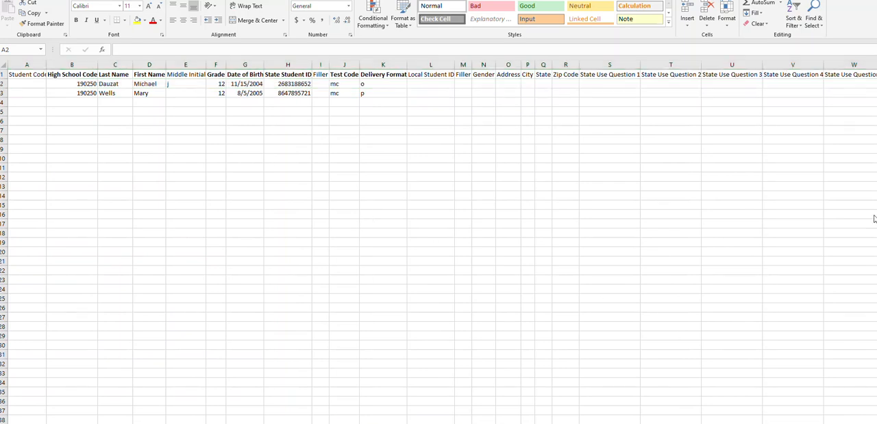
Start saving a copy of the workbook in the Desktop folder ACT > 2021_22 > ACT Tasks
drag(293, 1, 299, 15)
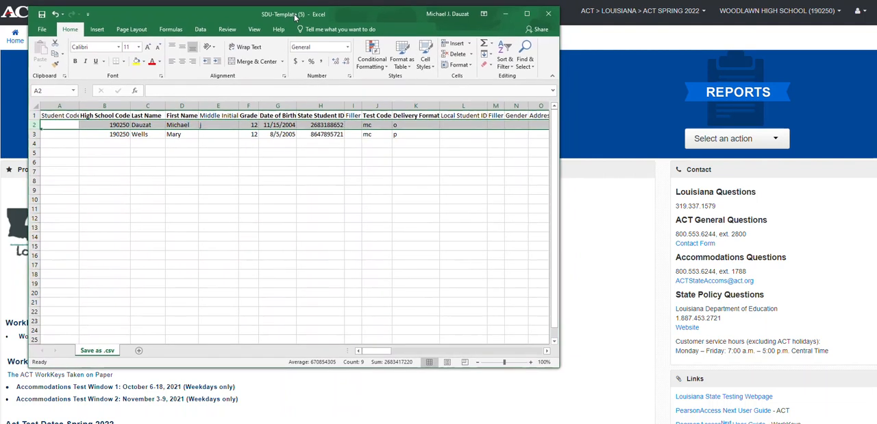
click(42, 32)
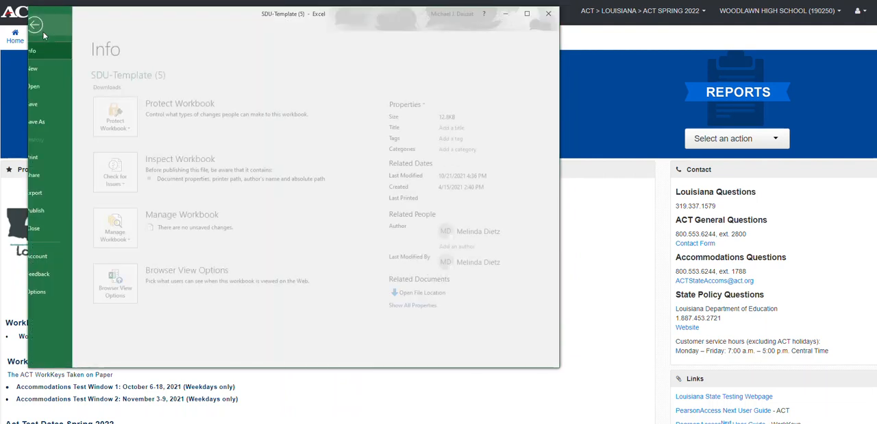
click(48, 122)
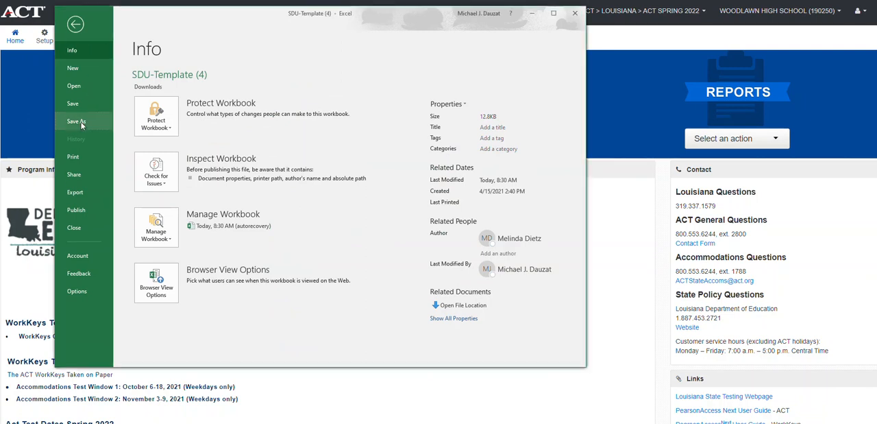
click(77, 122)
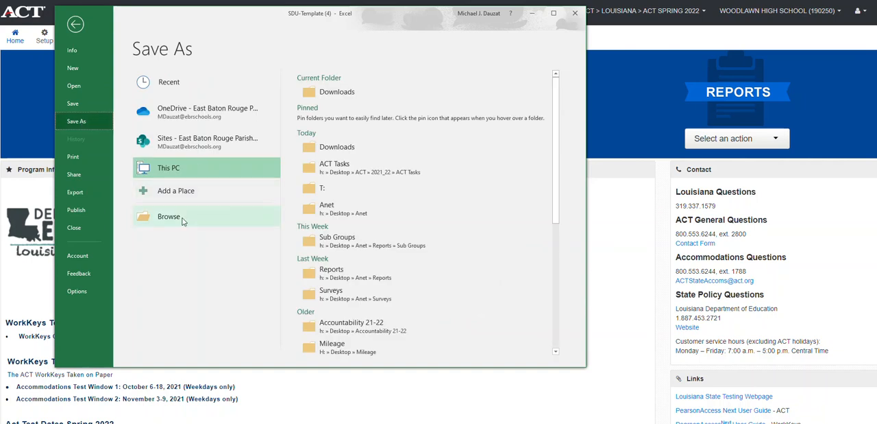
click(169, 216)
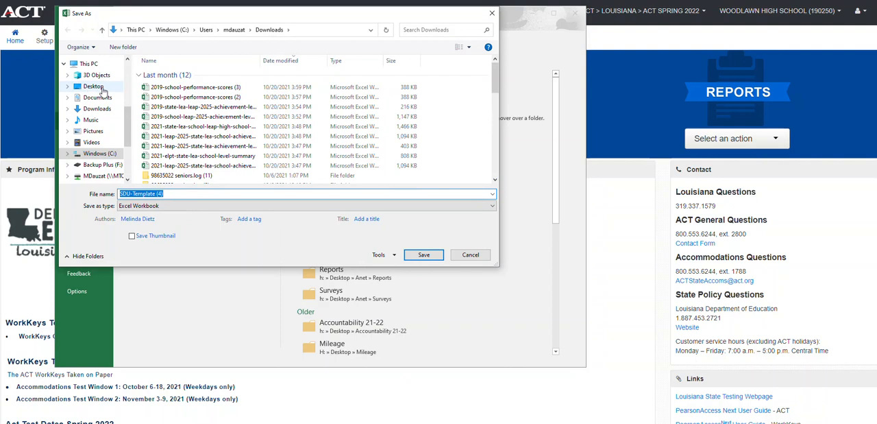
click(94, 87)
scroll(221, 105, down, 5)
scroll(221, 107, down, 1)
double_click(167, 129)
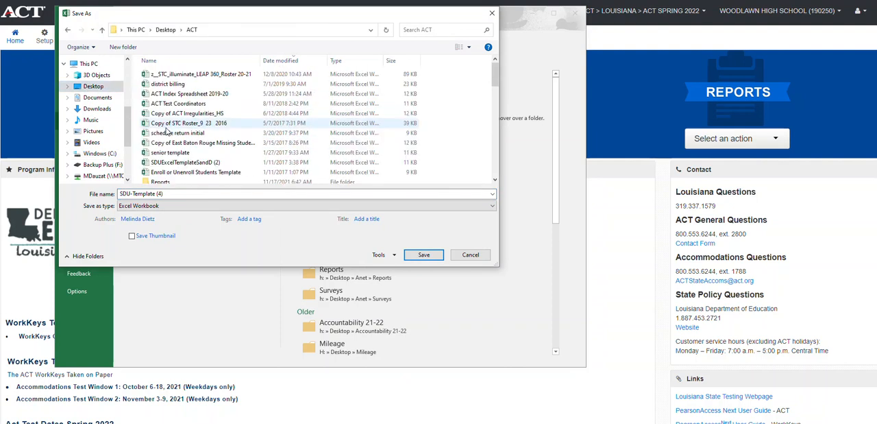
scroll(185, 92, down, 2)
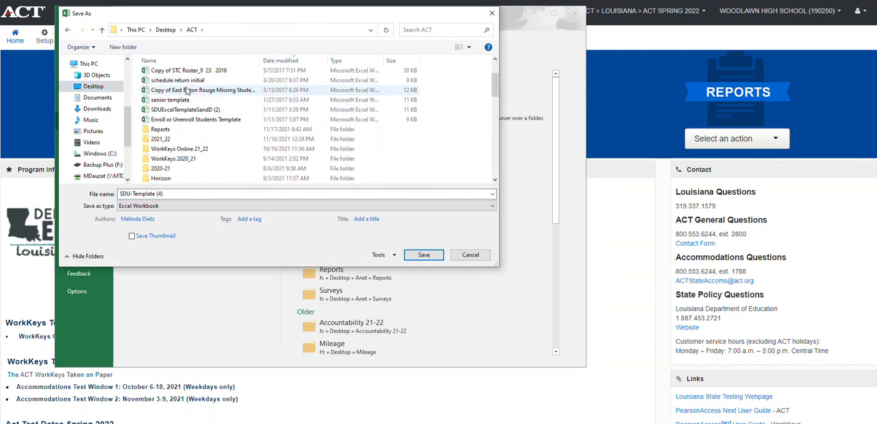
click(169, 140)
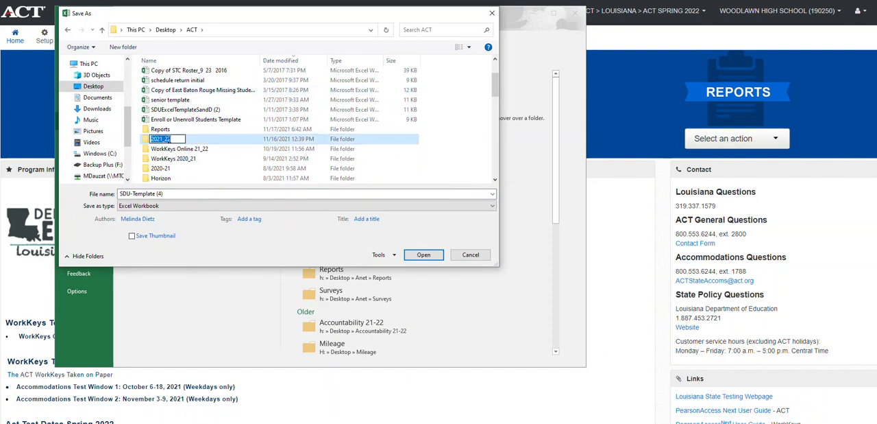
double_click(154, 140)
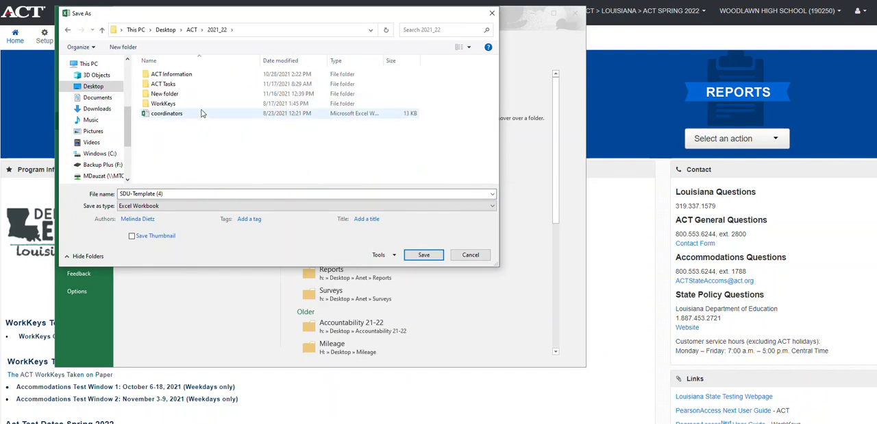
double_click(162, 85)
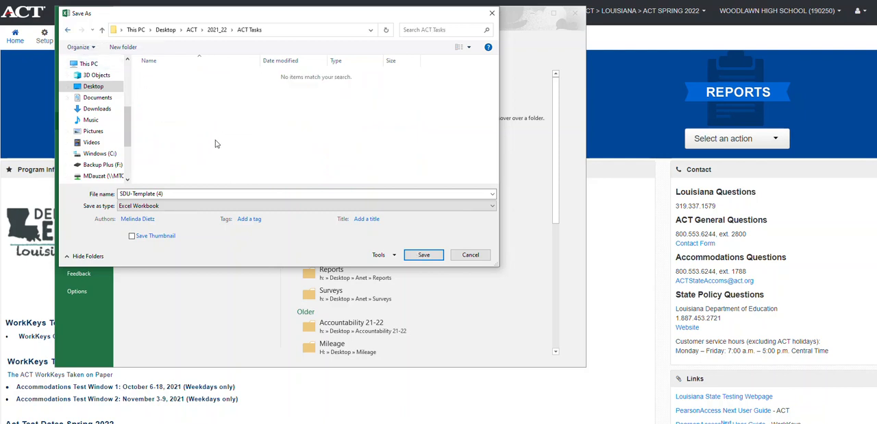
Name the file Woodlawn SDU 2 Seniors 11.17
click(175, 192)
text(Wood)
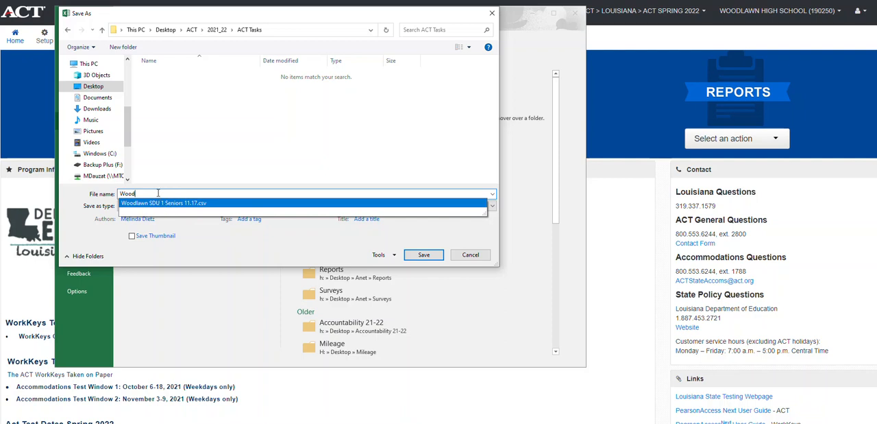
text(lawn )
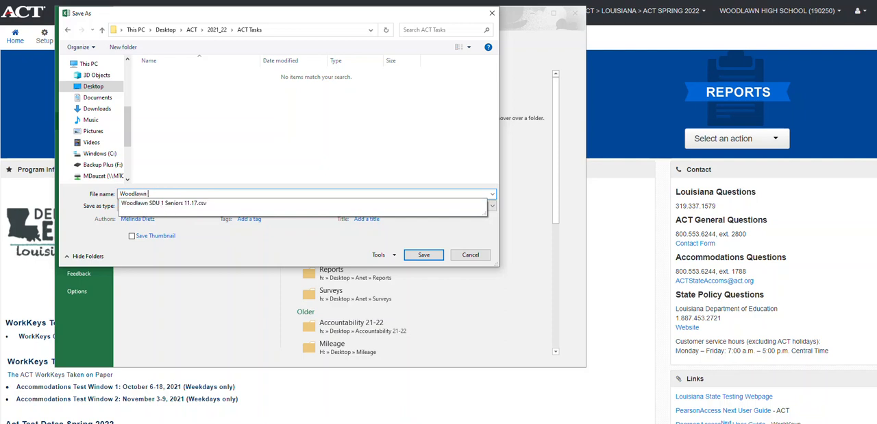
text(SDU 2 Sen)
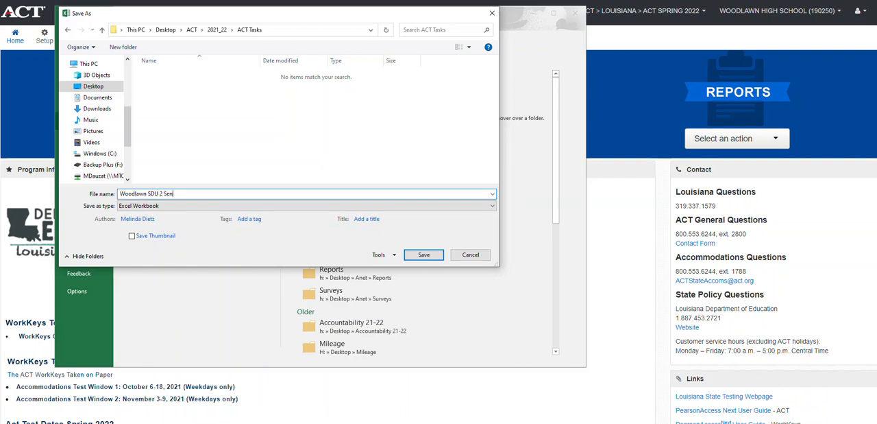
text(iors 11.17)
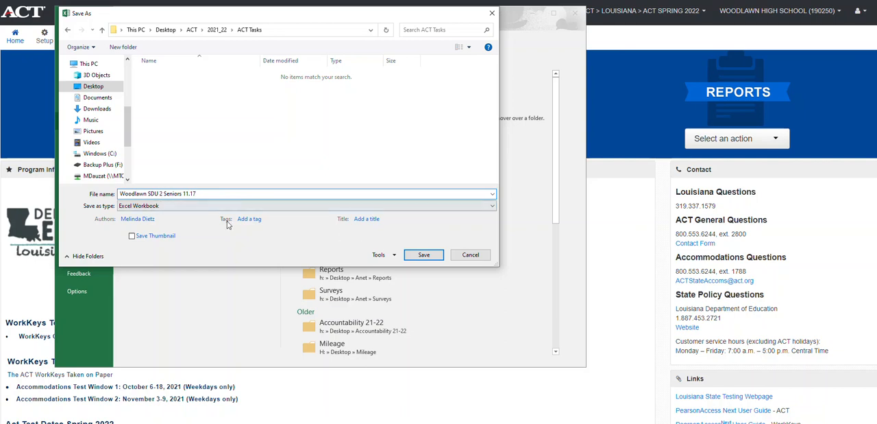
Set the file format to CSV (Comma delimited) and save the file
click(157, 207)
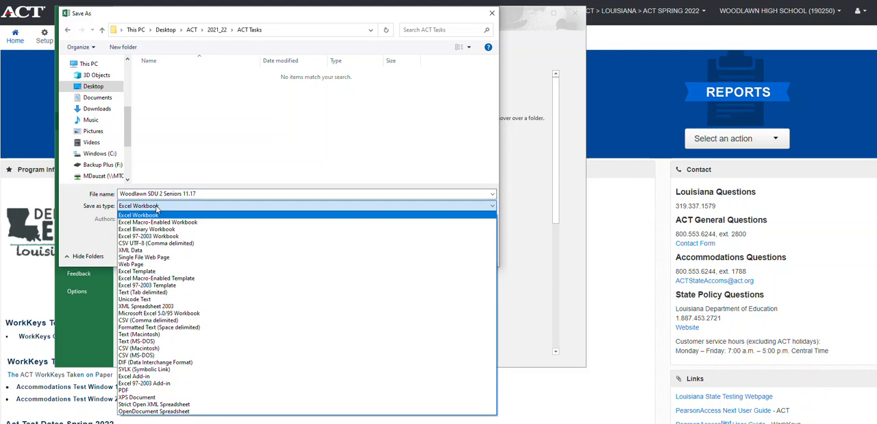
click(170, 322)
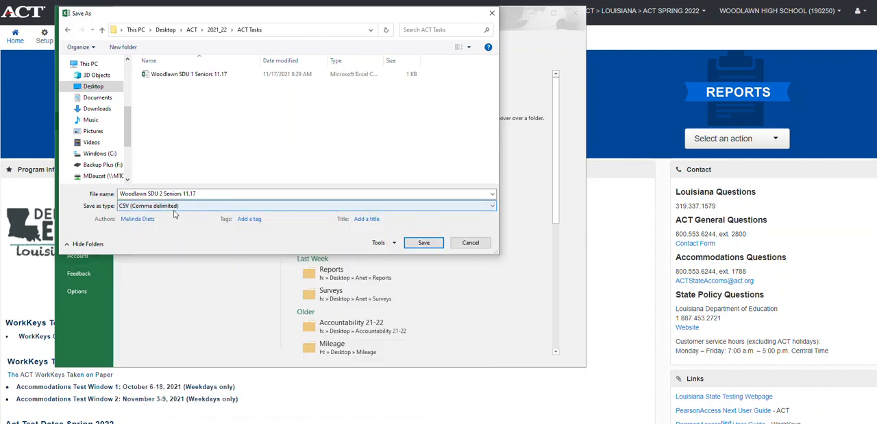
click(428, 244)
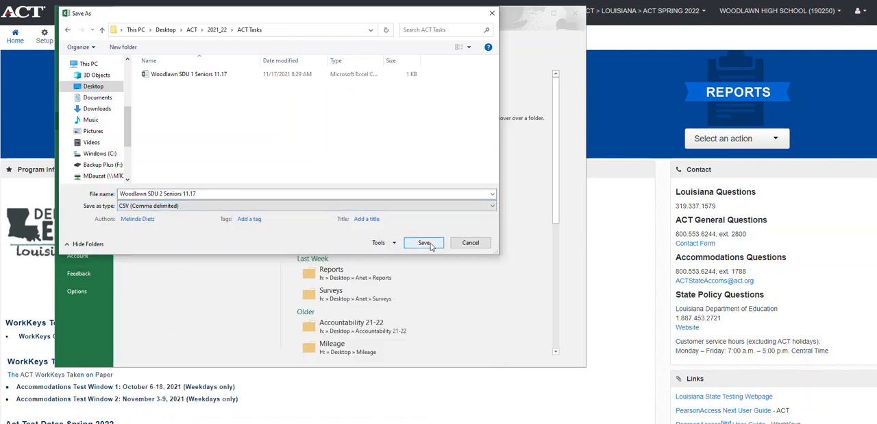
click(426, 244)
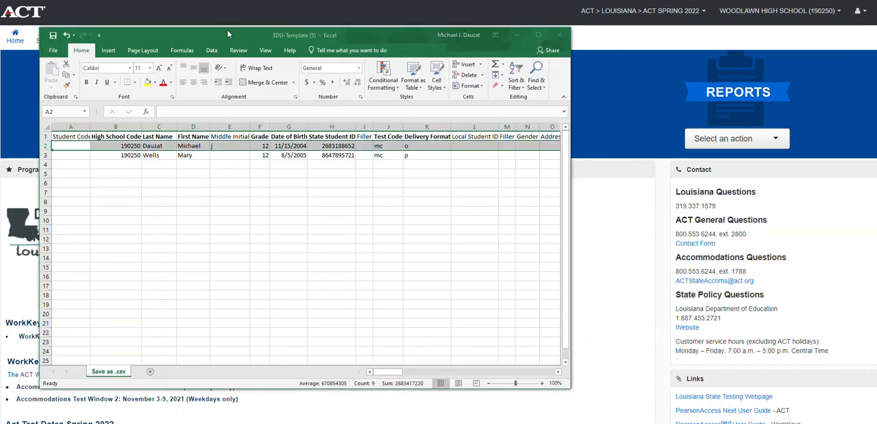
drag(228, 34, 876, 77)
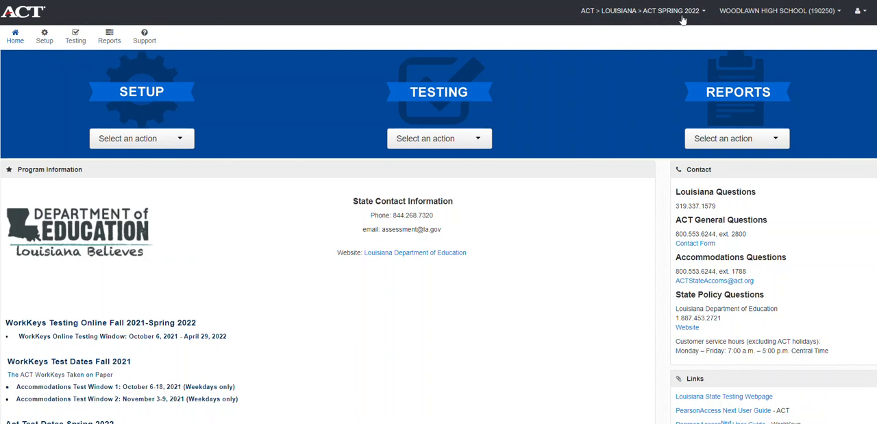
In the PearsonAccess Next site, select Woodlawn High School as the organization
click(837, 11)
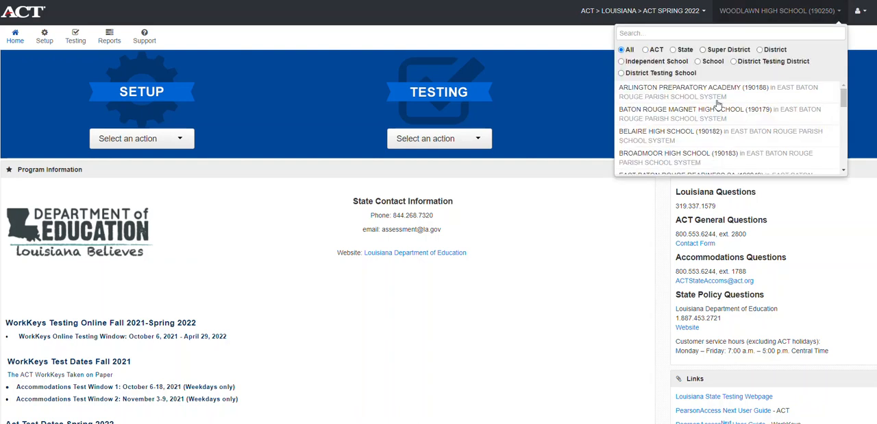
scroll(706, 123, down, 3)
scroll(706, 123, down, 6)
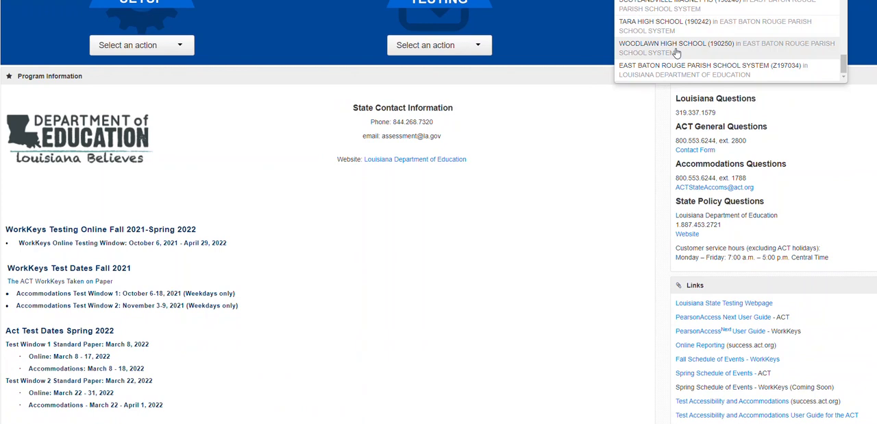
click(676, 49)
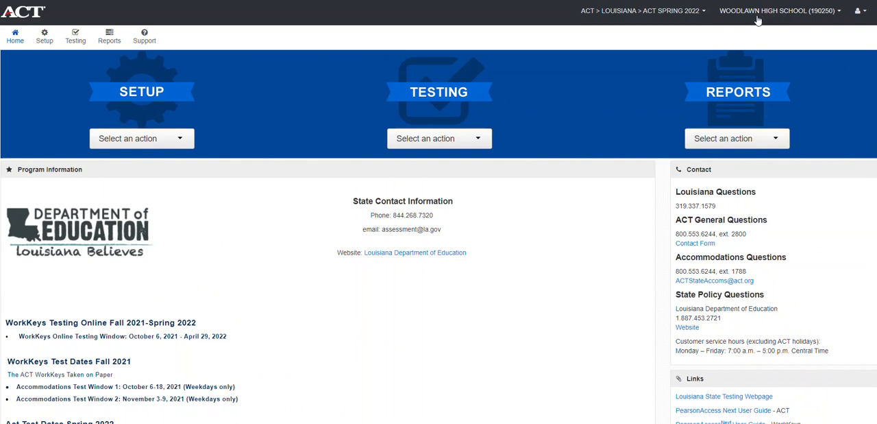
Go to the Import / Export Data page and start an Import / Export Data task
click(50, 45)
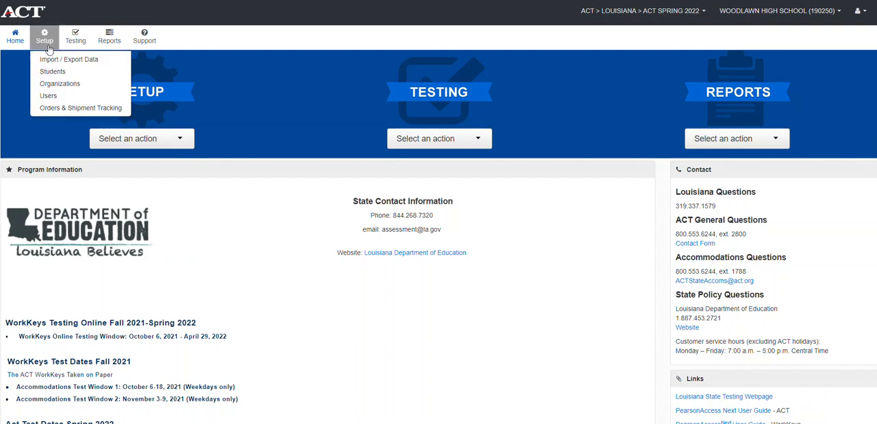
click(97, 59)
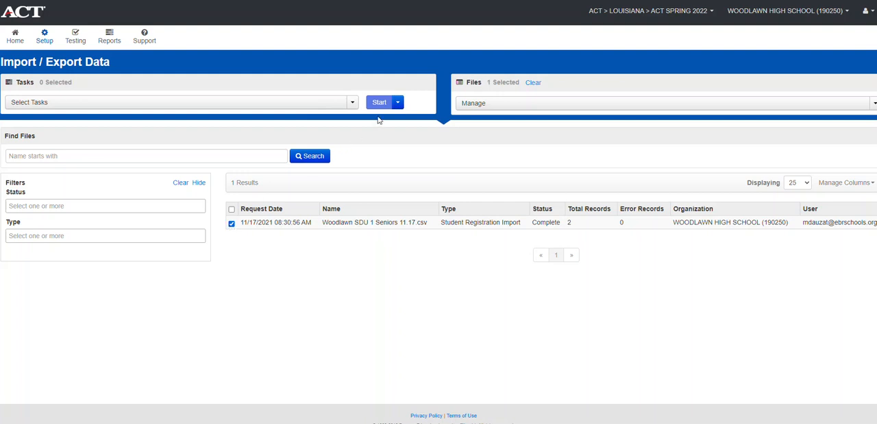
click(397, 103)
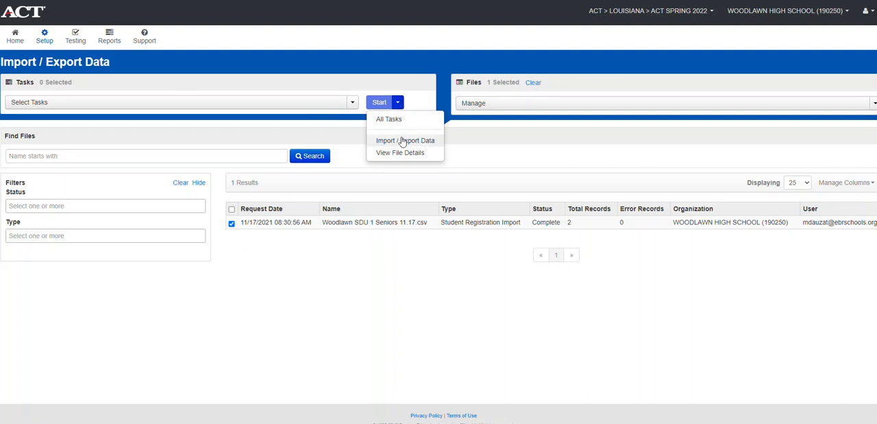
click(403, 141)
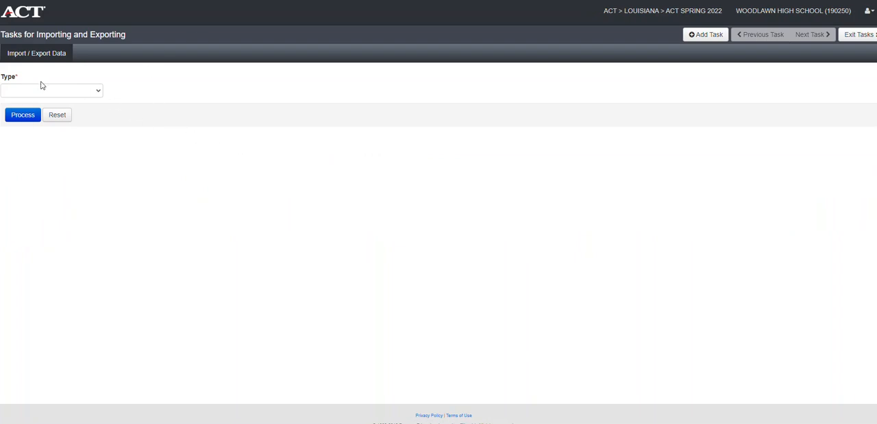
Set the task type to Student Registration Import and choose the file Woodlawn SDU 2 Seniors 11.17 from the ACT Tasks folder on the Desktop
click(98, 95)
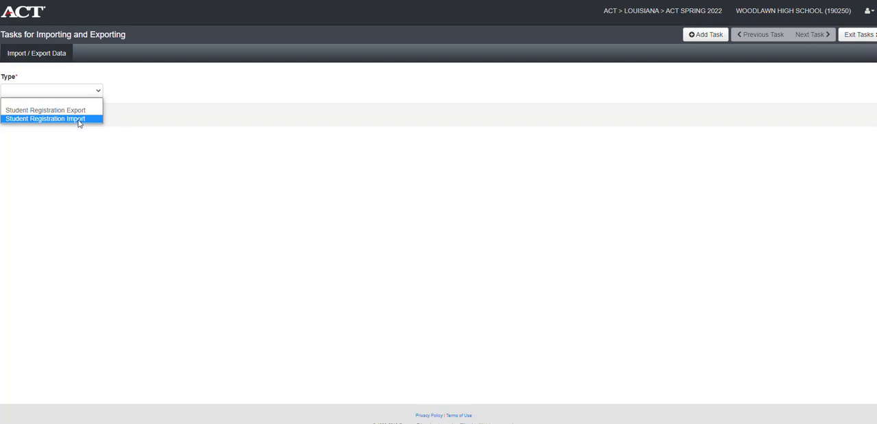
click(79, 120)
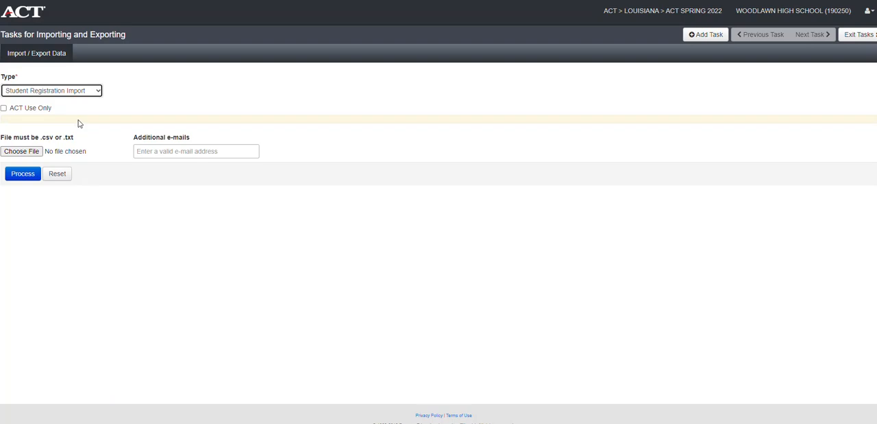
click(31, 154)
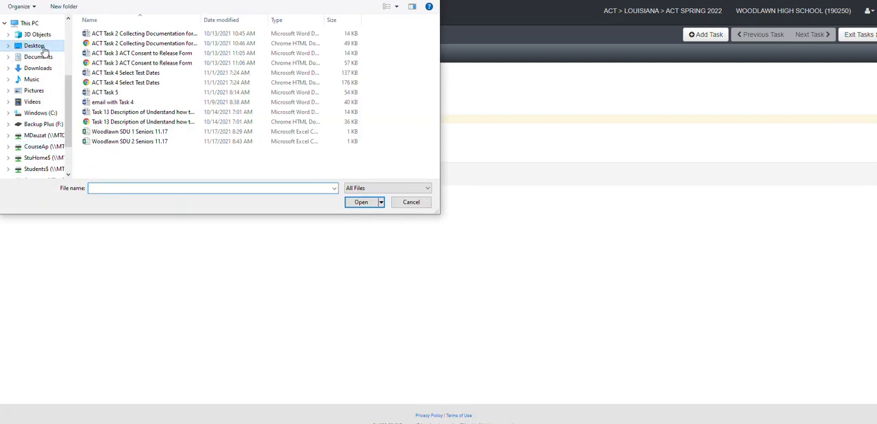
click(34, 46)
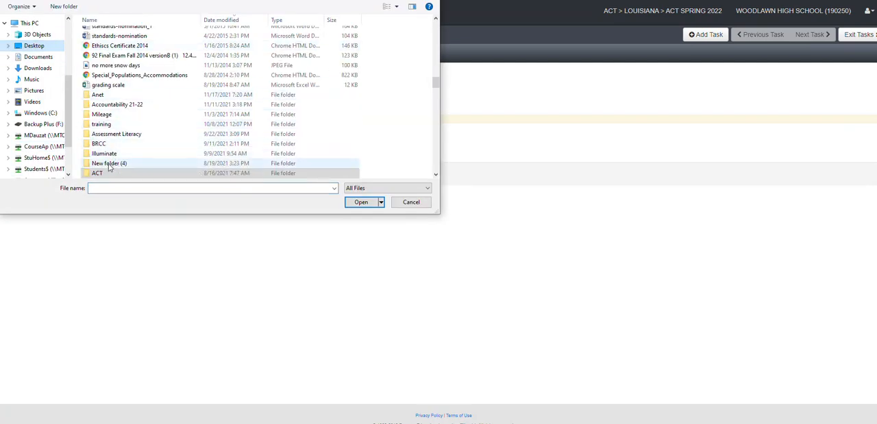
scroll(137, 96, down, 10)
scroll(142, 92, down, 10)
scroll(142, 91, down, 1)
double_click(110, 85)
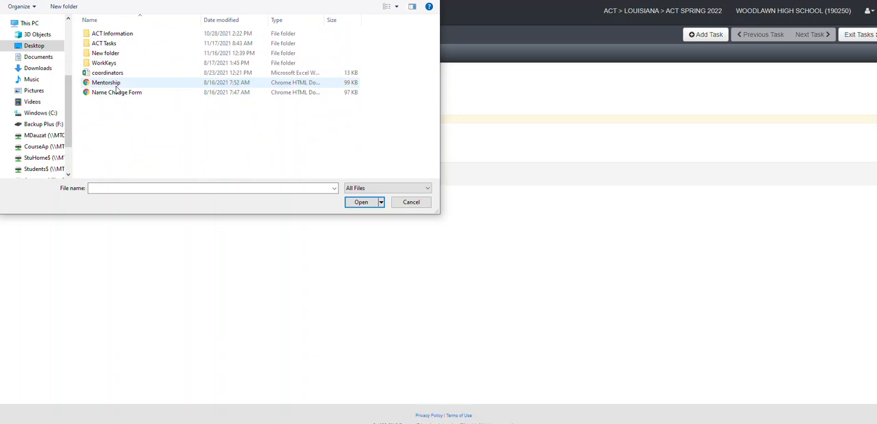
double_click(110, 44)
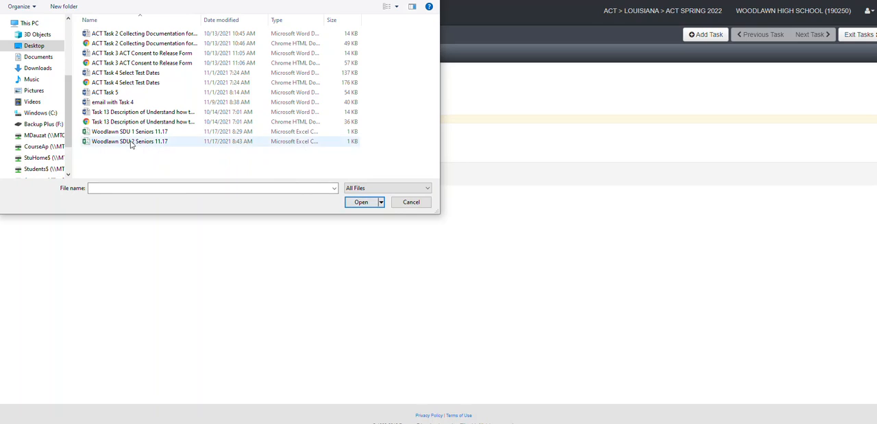
click(131, 141)
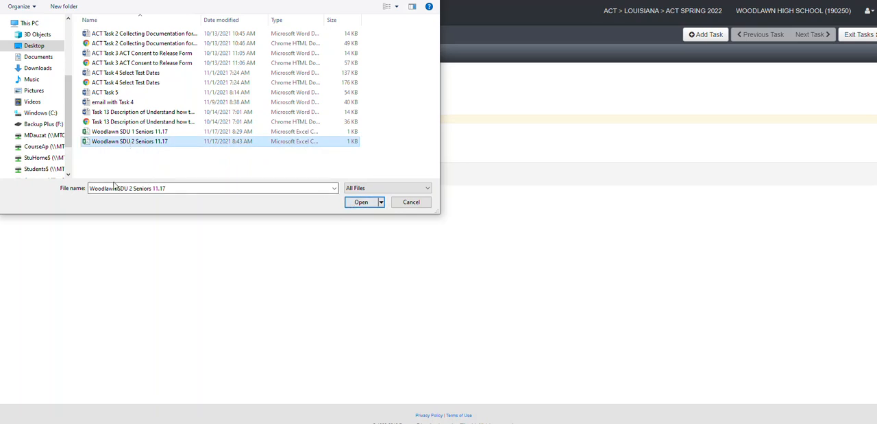
click(363, 206)
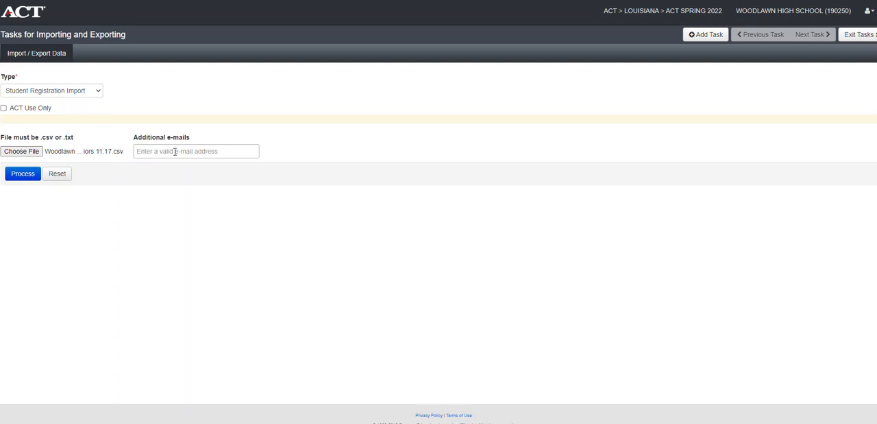
Add the suggested school e-mail address as an additional recipient and process the import
click(175, 151)
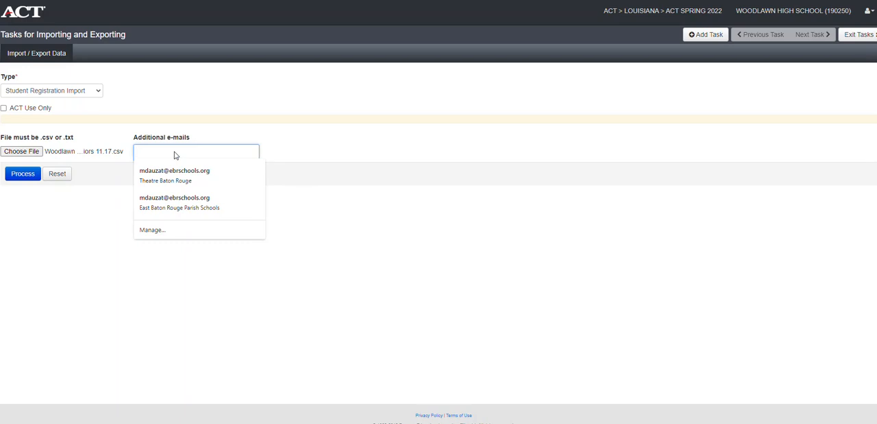
click(182, 174)
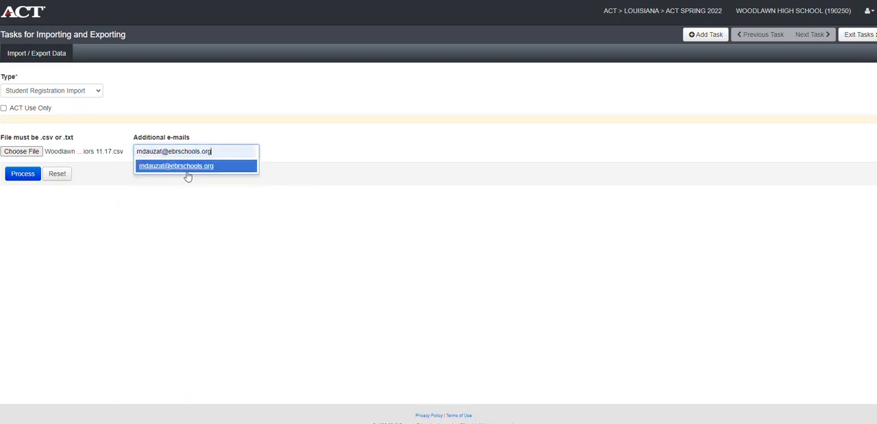
click(196, 167)
click(441, 221)
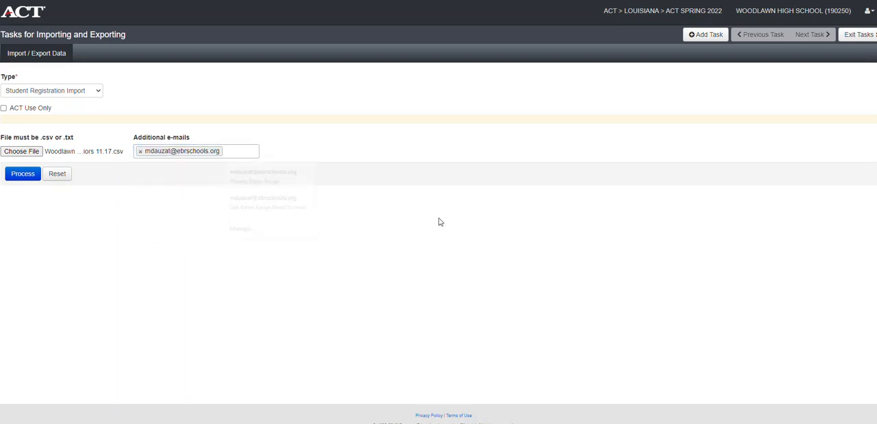
click(23, 176)
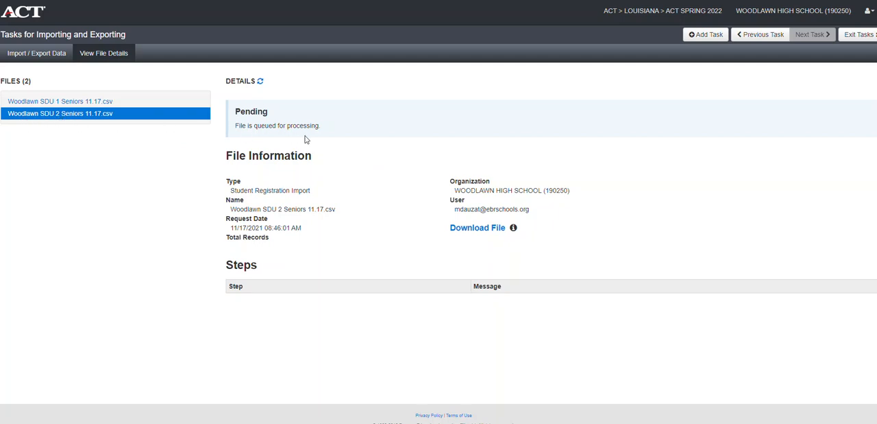
Refresh the import's file details and check its status, record counts, and the explanations of the downloadable files
click(261, 81)
click(261, 81)
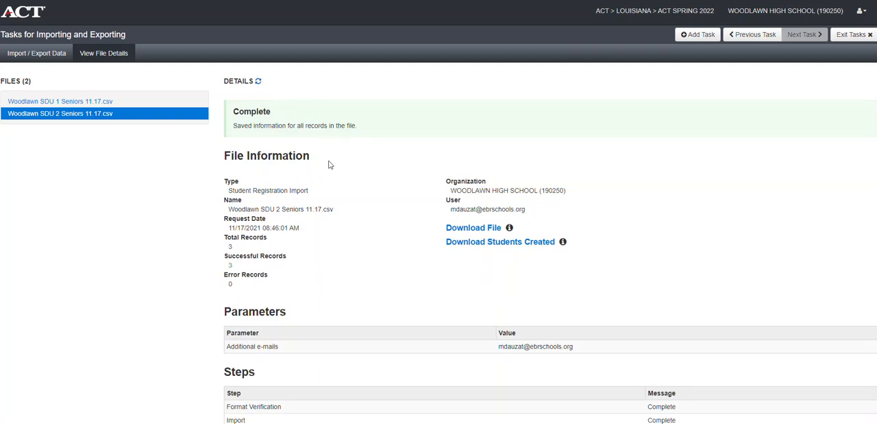
scroll(332, 162, down, 1)
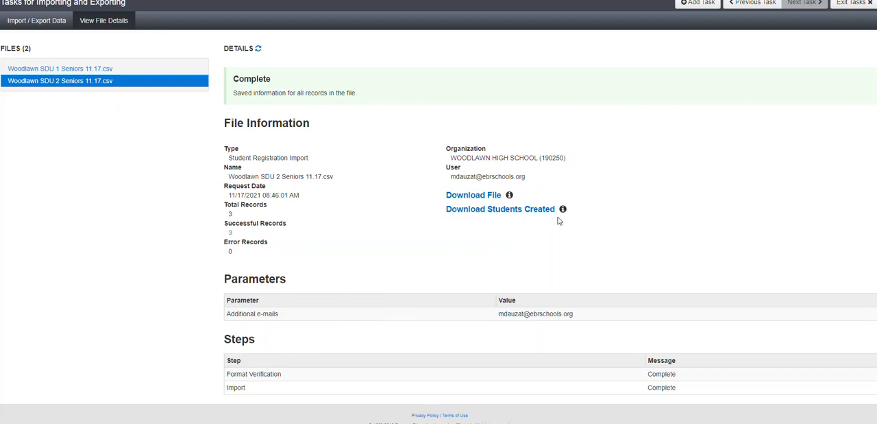
mouse_move(564, 212)
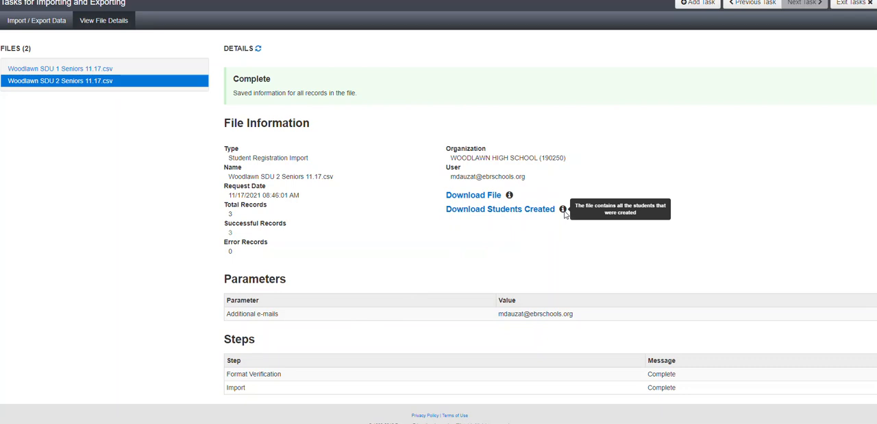
mouse_move(511, 198)
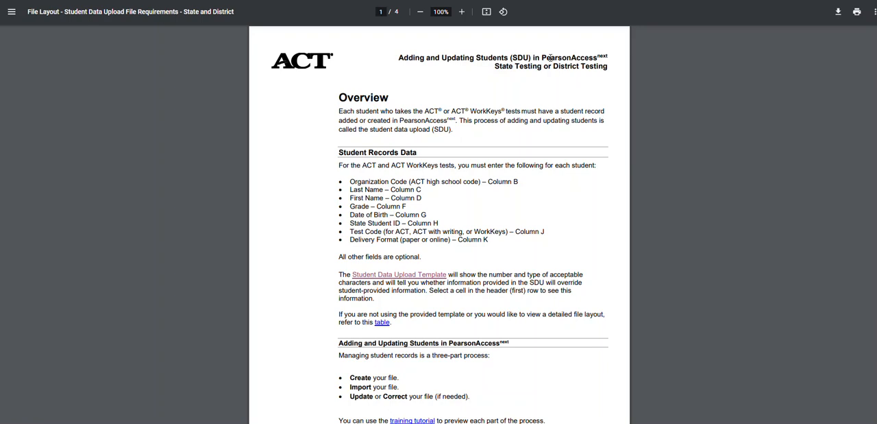
From the Student Data Upload File Requirements PDF, open the linked table showing the detailed file layout
scroll(475, 152, down, 2)
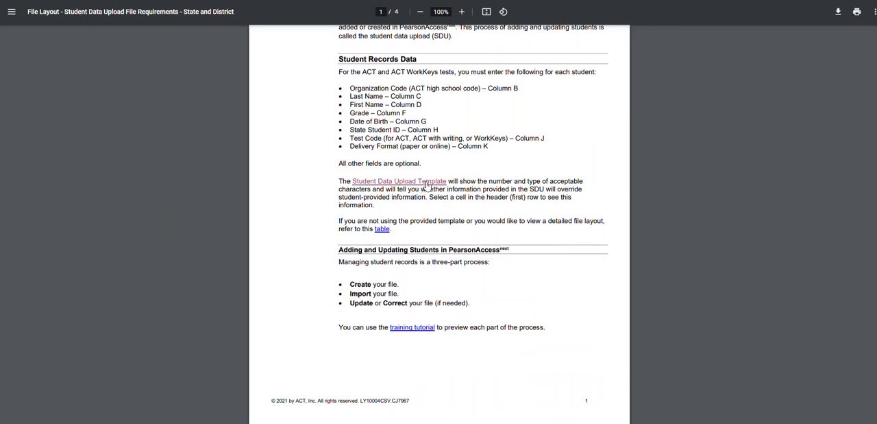
right_click(383, 231)
click(412, 253)
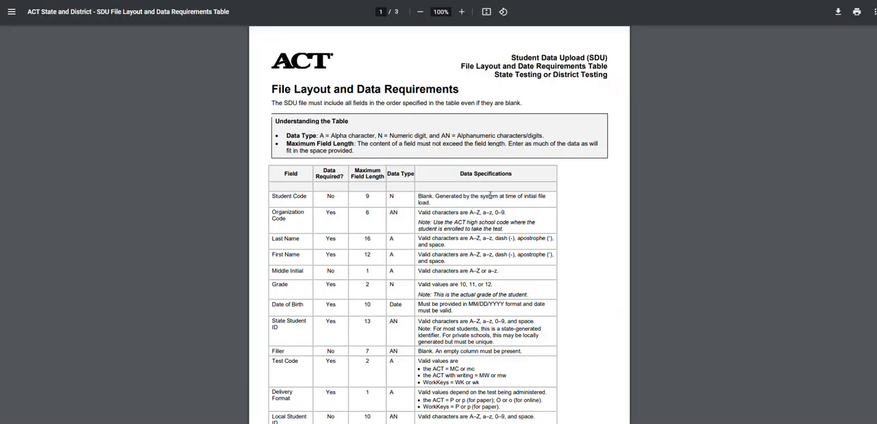
Examine the required fields, maximum lengths, and data specifications in the File Layout and Data Requirements table
scroll(490, 194, down, 1)
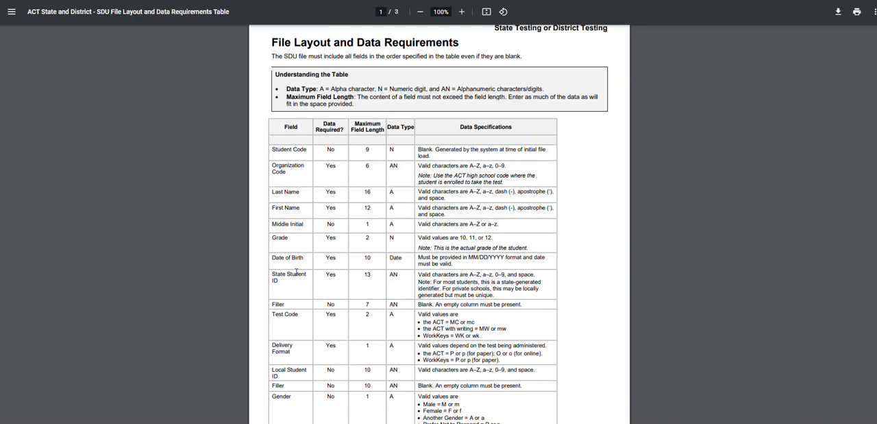
drag(273, 258, 347, 262)
click(334, 171)
double_click(329, 346)
scroll(513, 113, down, 10)
scroll(513, 113, down, 10)
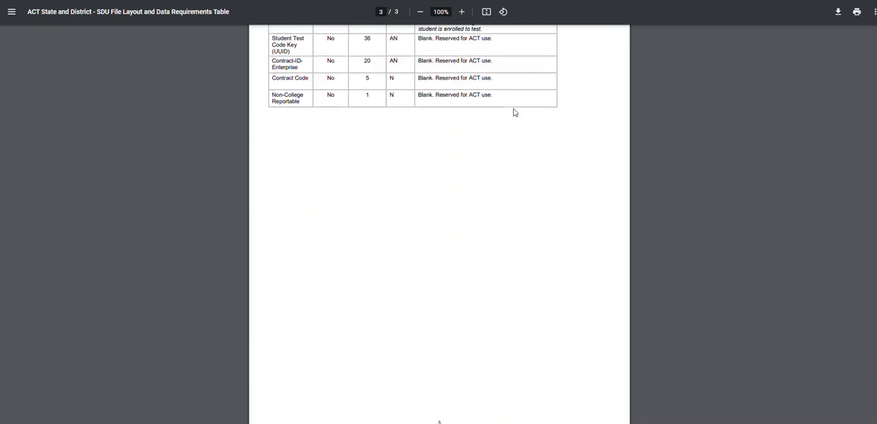
scroll(514, 113, up, 3)
scroll(514, 113, up, 3)
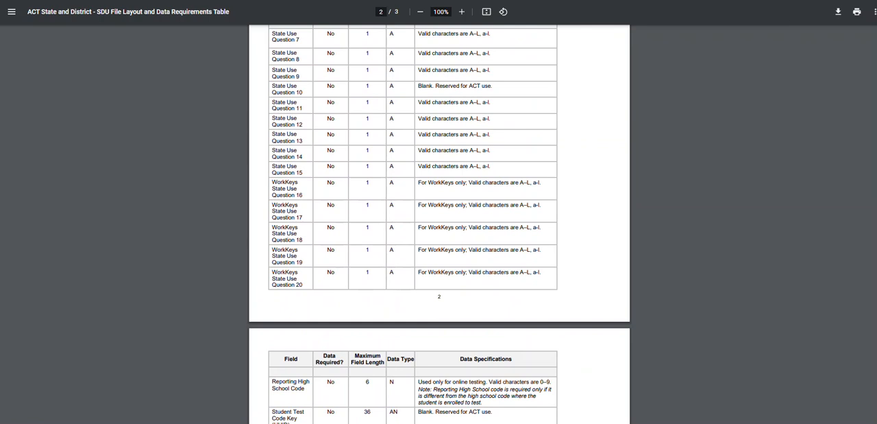
Return to the Student Data Upload File Requirements PDF and read the create, import, and update instructions through to the appendix
key(alt+Left)
scroll(412, 286, down, 1)
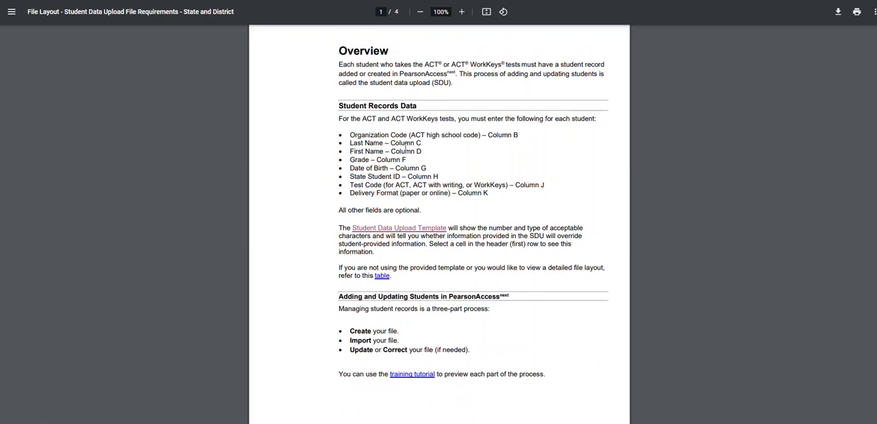
scroll(506, 176, down, 3)
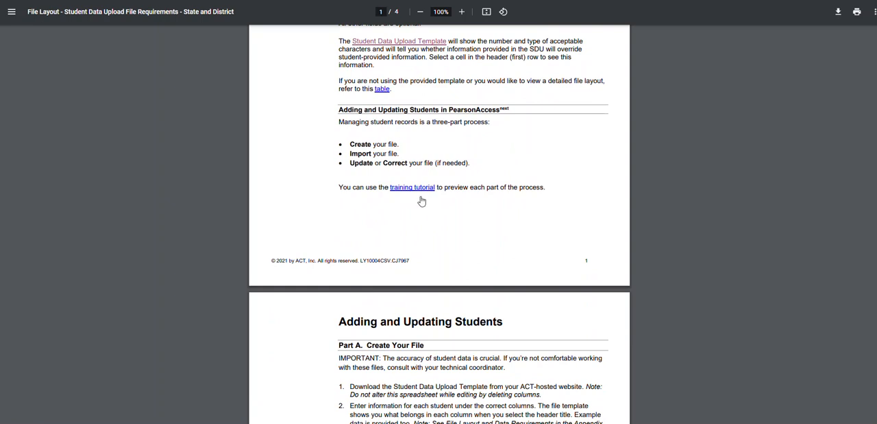
scroll(511, 166, down, 1)
scroll(511, 166, down, 5)
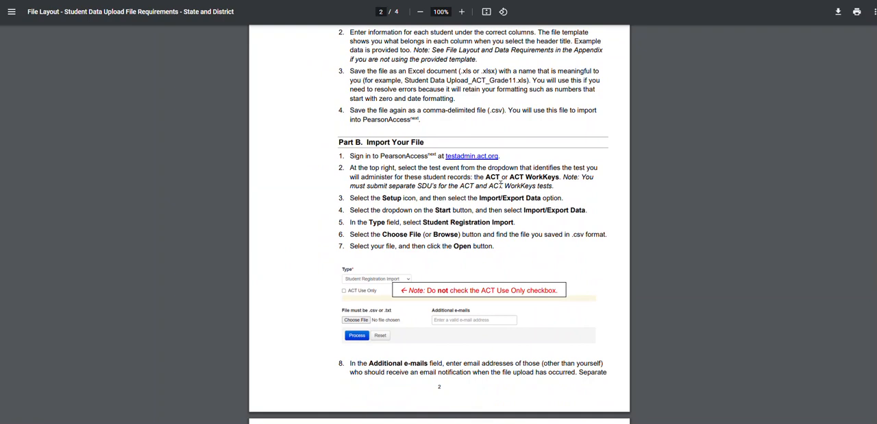
scroll(501, 184, down, 5)
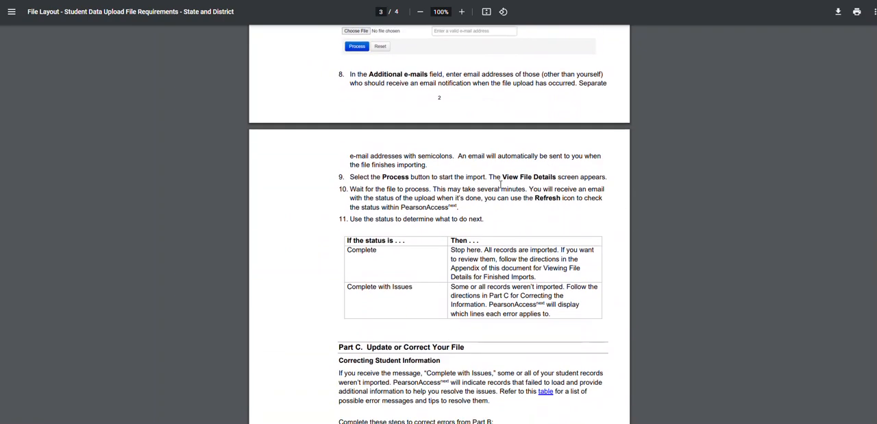
scroll(500, 183, down, 5)
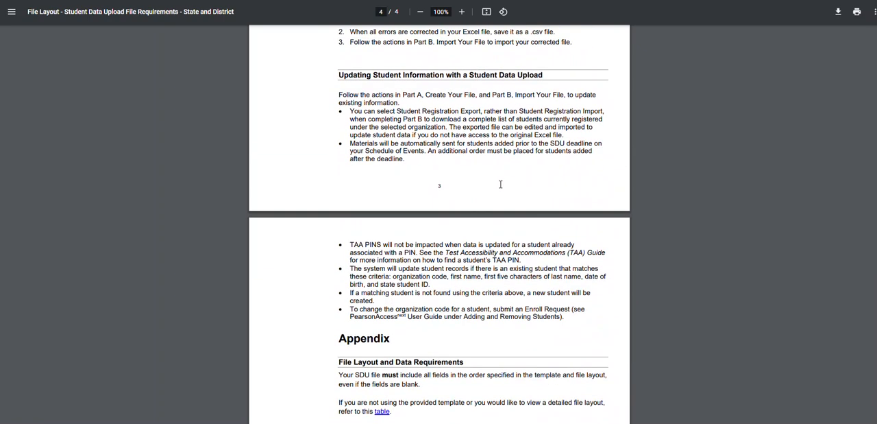
scroll(501, 184, down, 4)
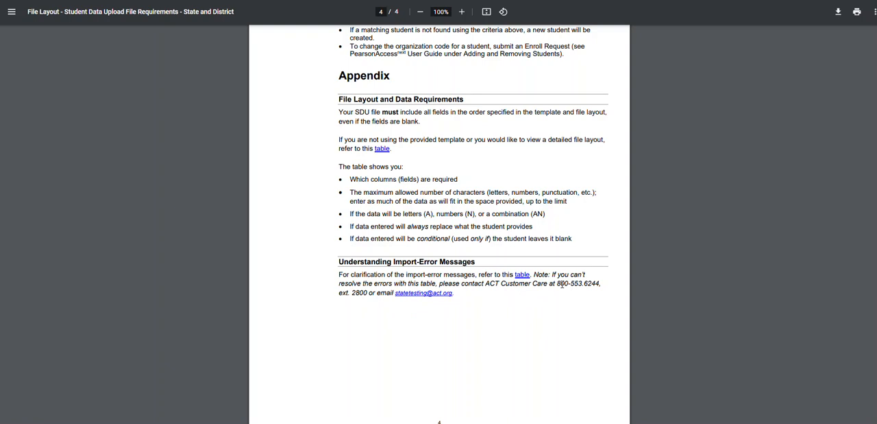
Open the import-error table linked under Understanding Import-Error Messages and examine the listed errors and their resolutions
right_click(522, 275)
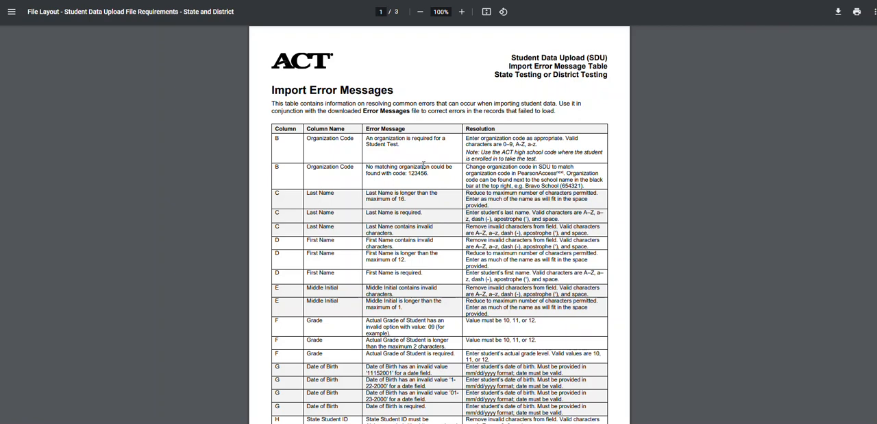
scroll(384, 247, down, 1)
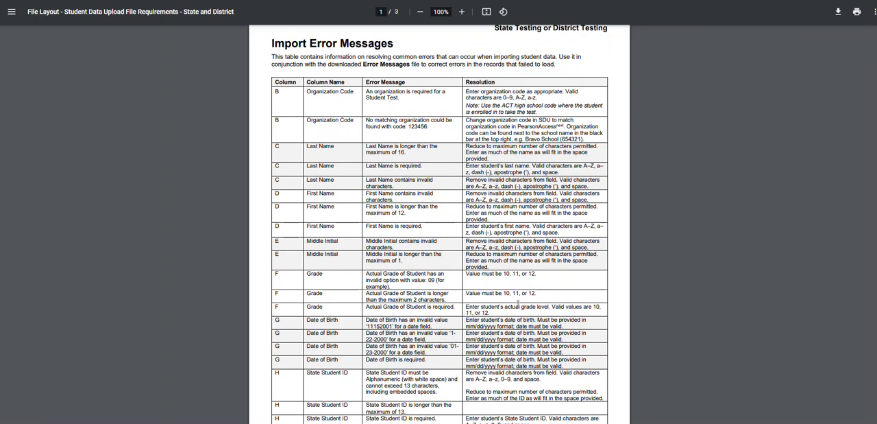
scroll(521, 323, down, 5)
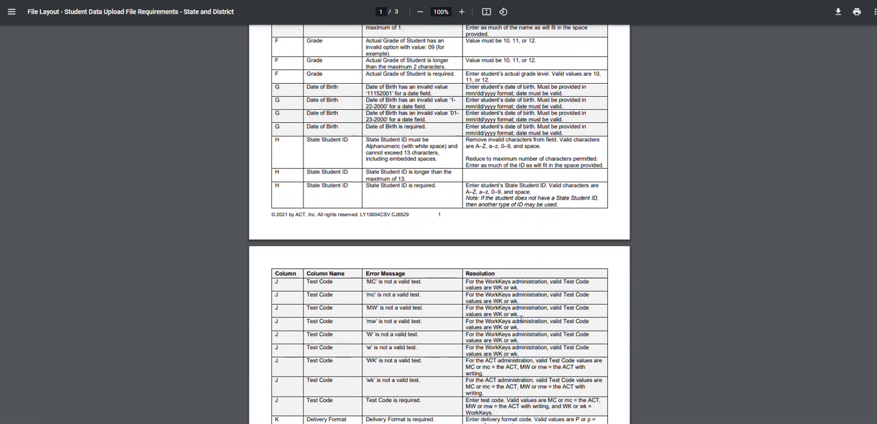
scroll(521, 320, down, 2)
scroll(480, 240, up, 6)
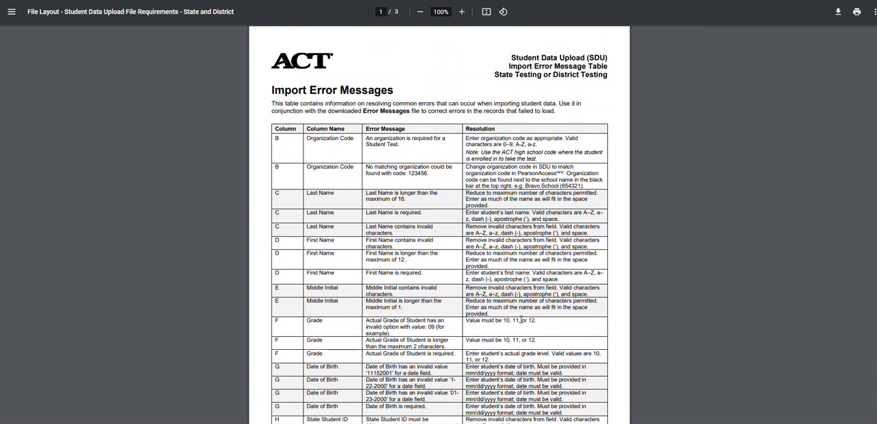